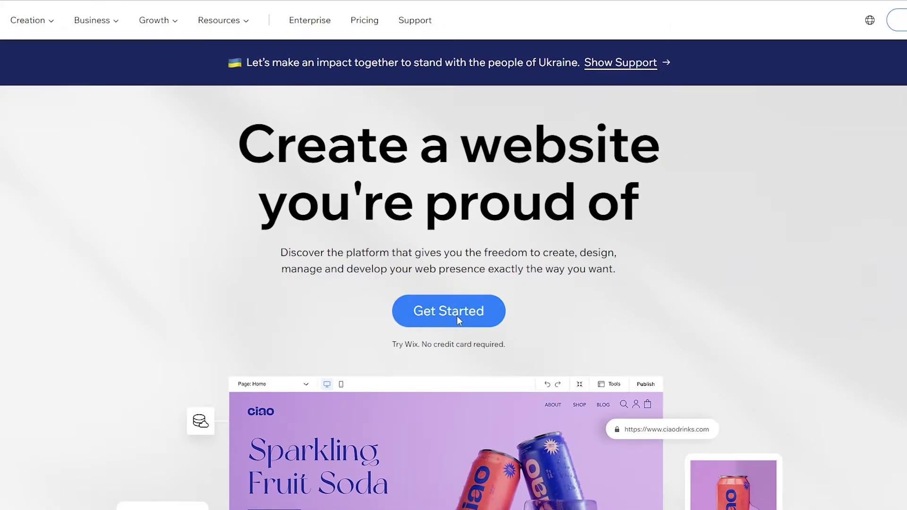
- Start a new website from the Wix homepage with Get Started
left_click(457, 316)
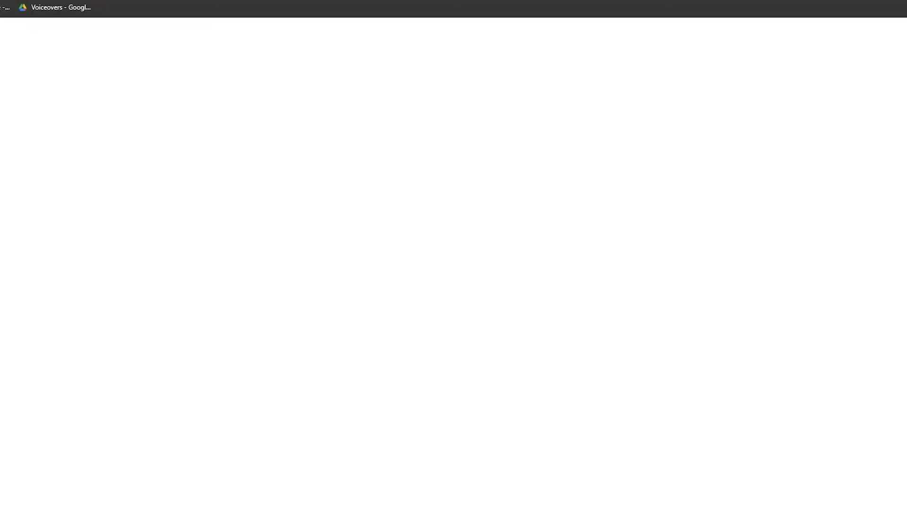
- Copy a disposable email address from temp-mail.org and return to the Wix login tab
type("tem")
key("Return")
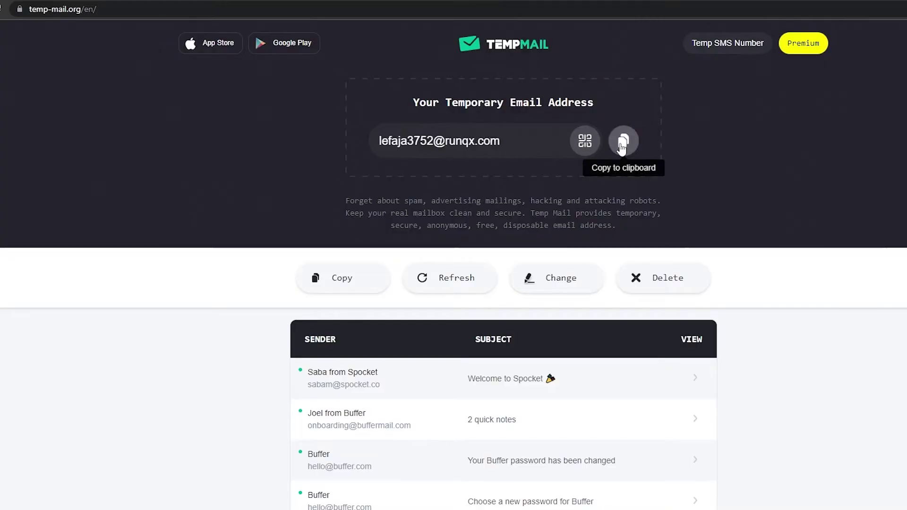
left_click(623, 139)
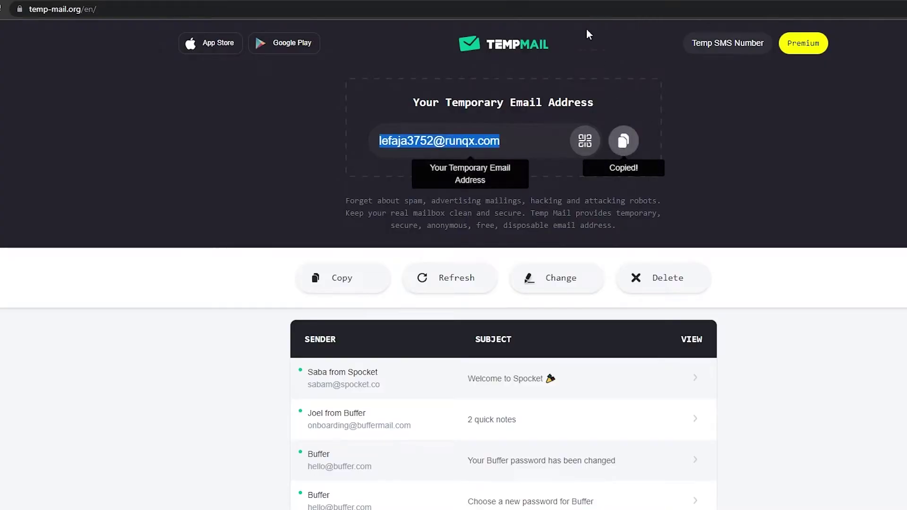
left_click(349, 2)
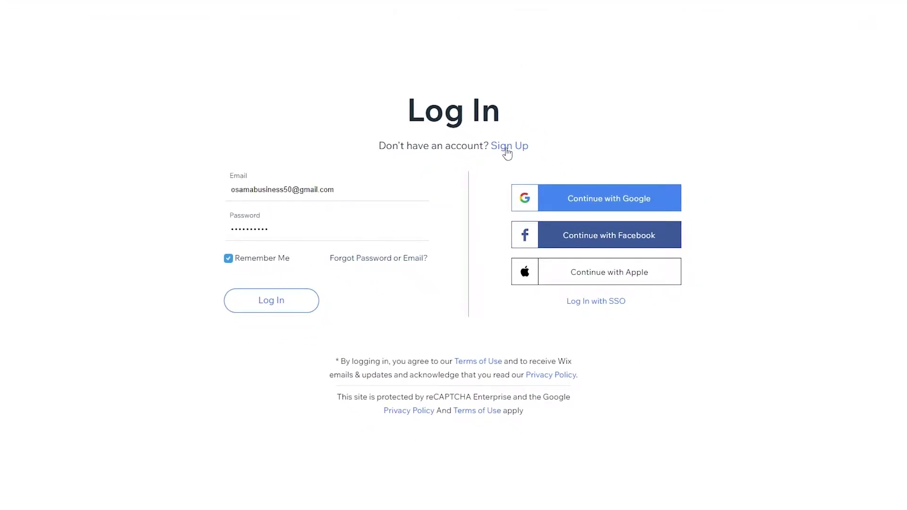
- Sign up for a Wix account using the temporary email twice and Chrome's suggested strong password
left_click(506, 149)
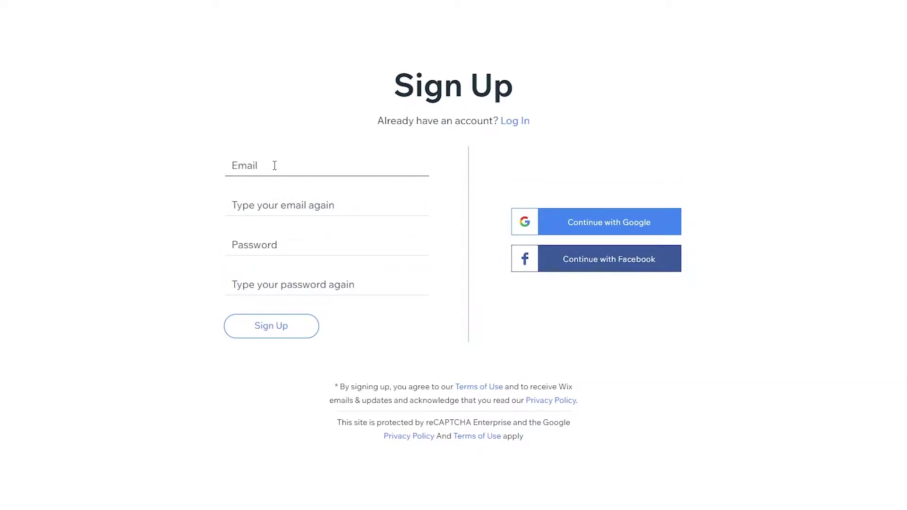
left_click(275, 165)
key("ctrl+v")
key("Tab")
key("ctrl+v")
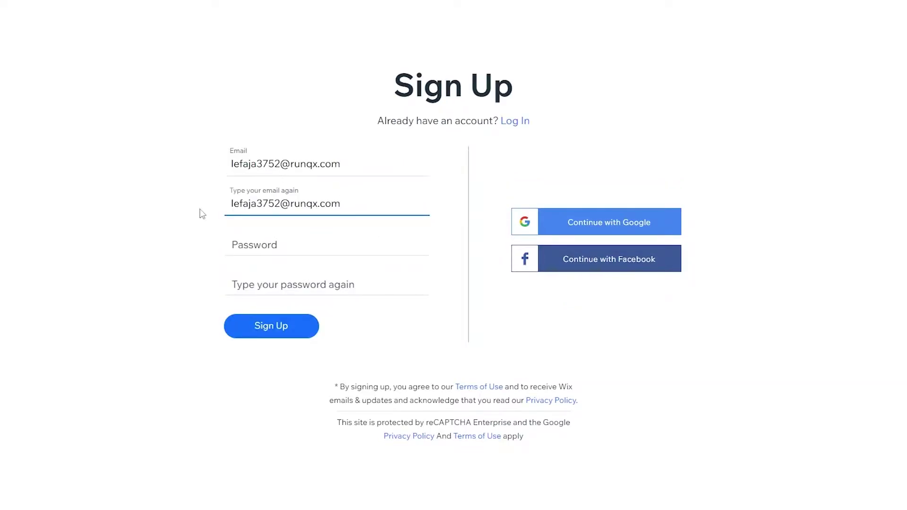
left_click(311, 244)
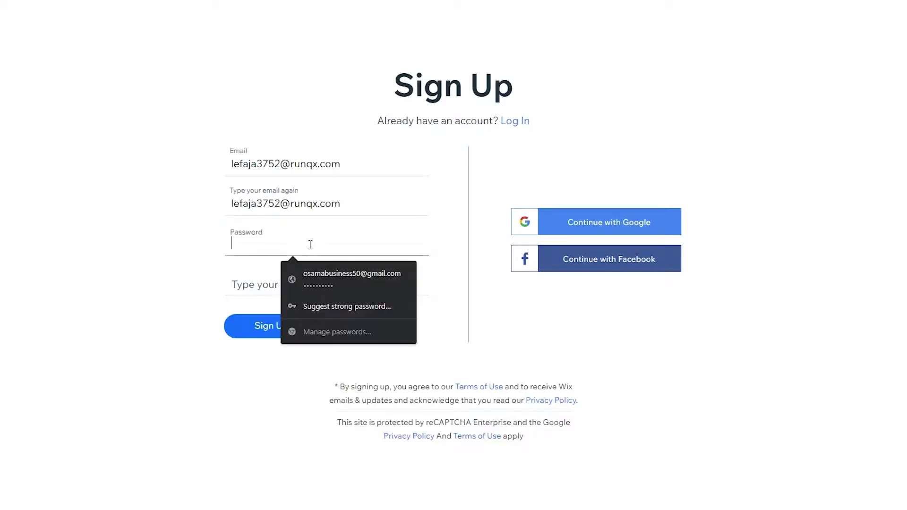
left_click(331, 305)
left_click(288, 333)
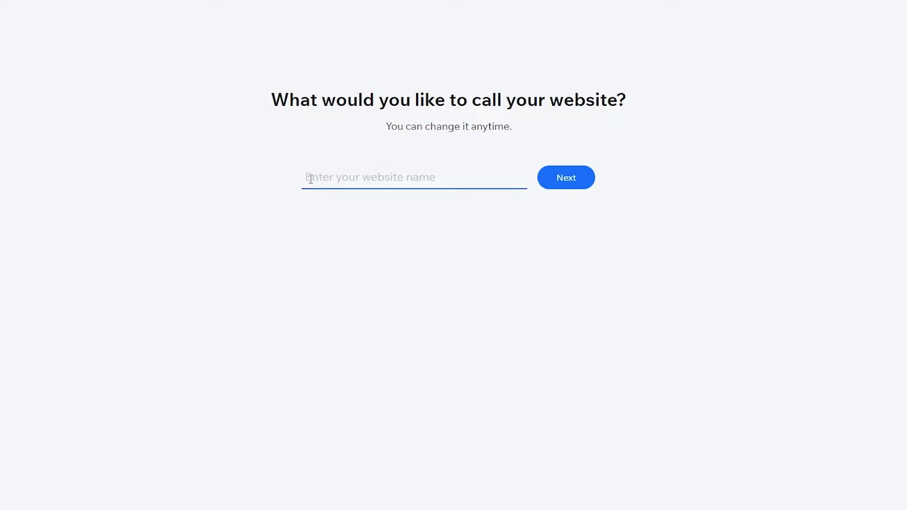
- Name the website with the username copied from the temporary email address, then continue
key("alt+Tab")
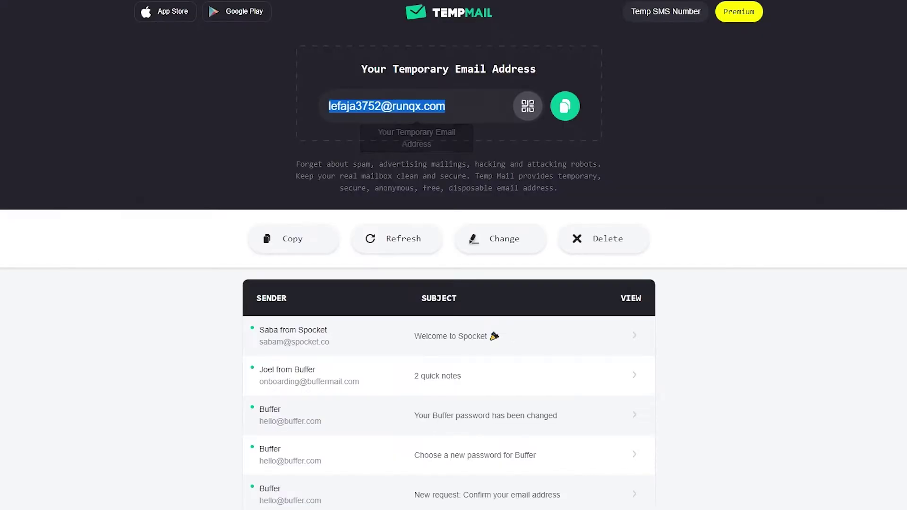
left_click_drag(355, 106, 318, 106)
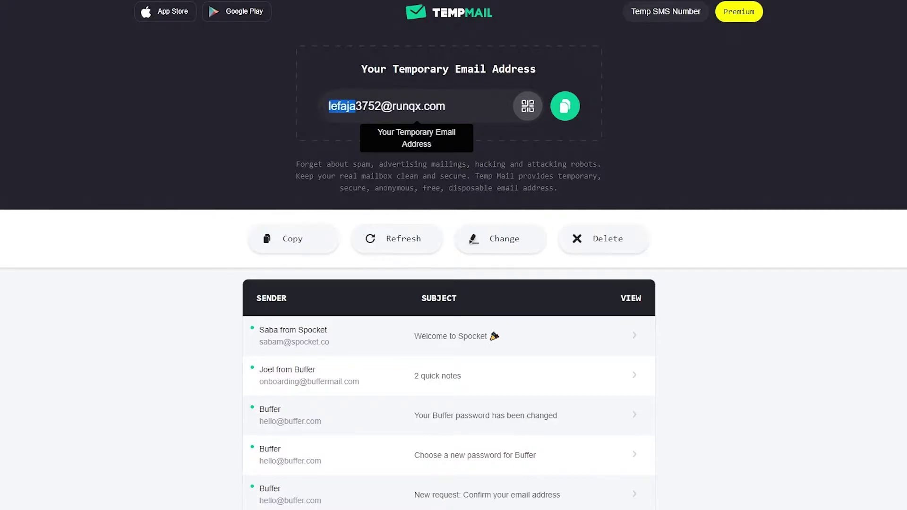
right_click(339, 104)
key("Escape")
key("alt+Tab")
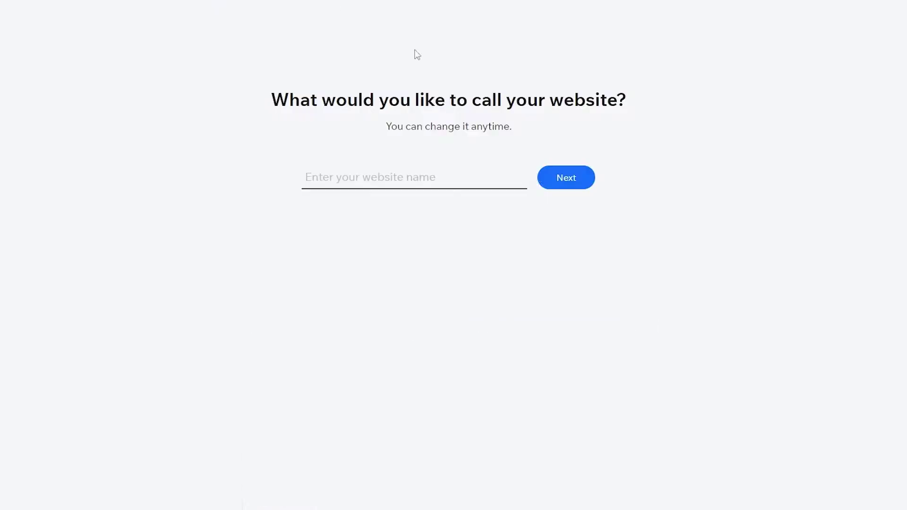
left_click(415, 163)
key("ctrl+v")
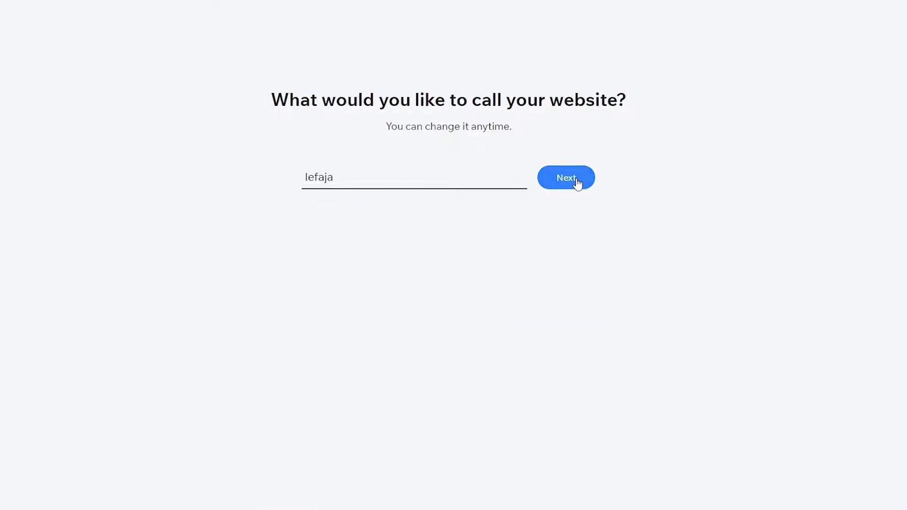
left_click(577, 182)
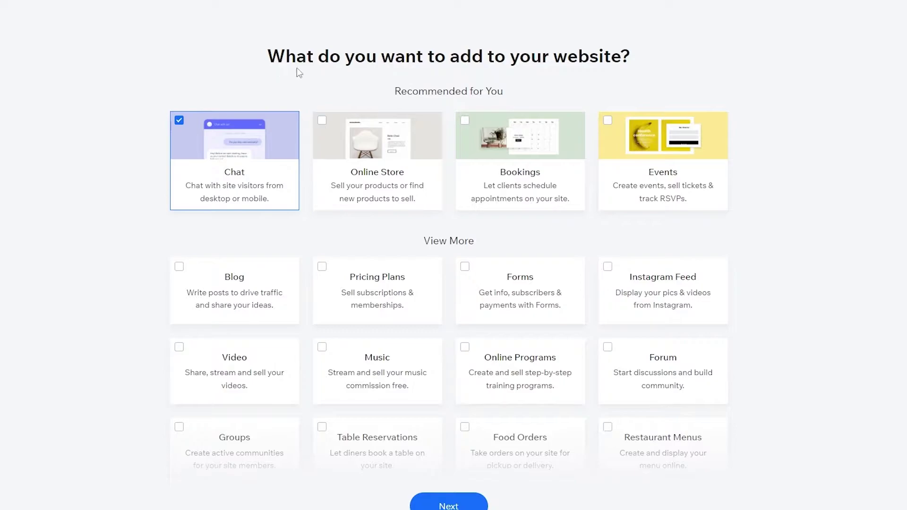
- Toggle Pricing Plans on and off so only Chat remains selected among the features
scroll(397, 268, "down", 2)
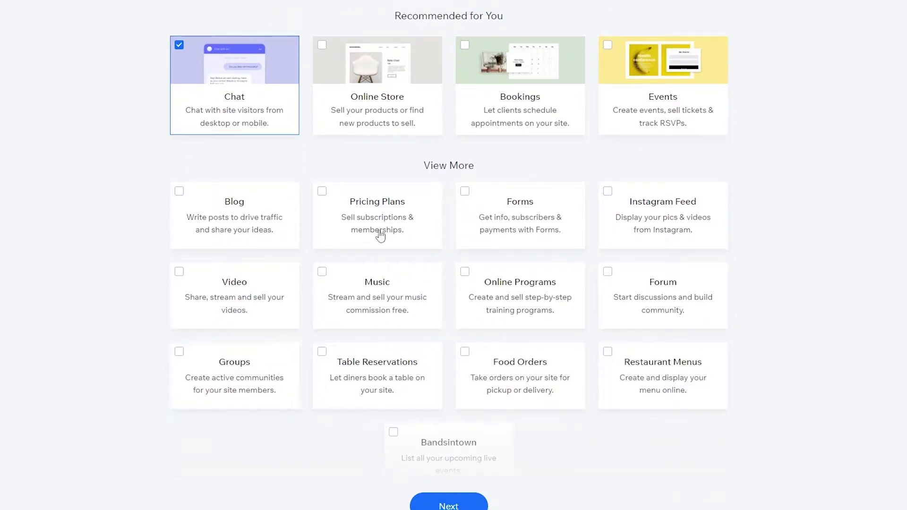
left_click(370, 231)
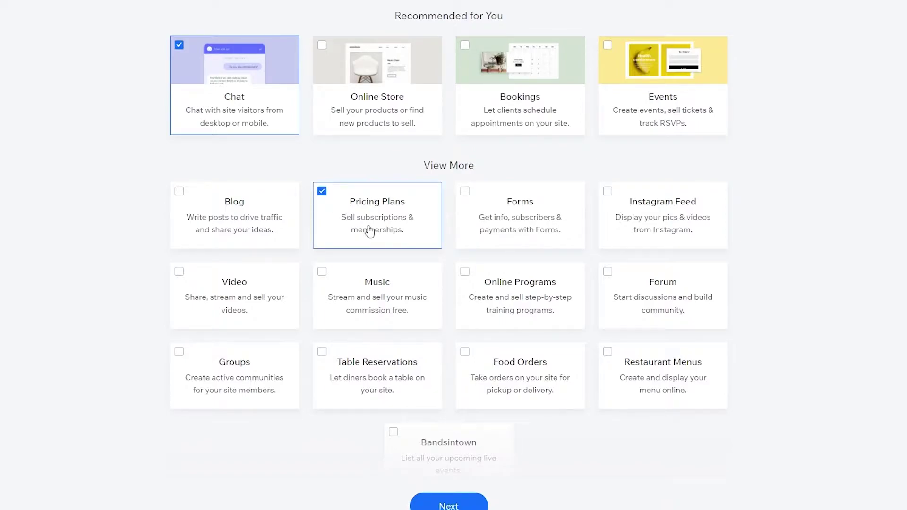
left_click(370, 231)
scroll(370, 231, "up", 2)
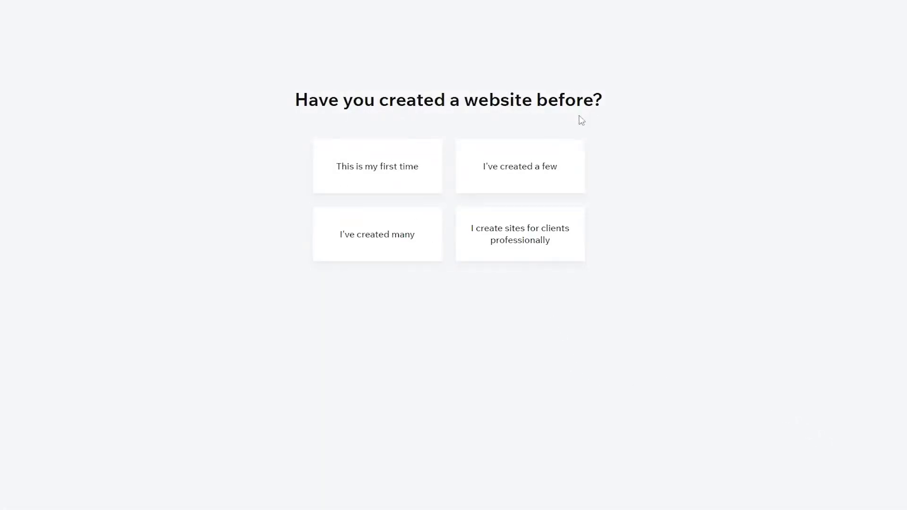
- Answer 'I've created a few' and highlight the Wix ADI heading on the Get Started page
left_click(508, 170)
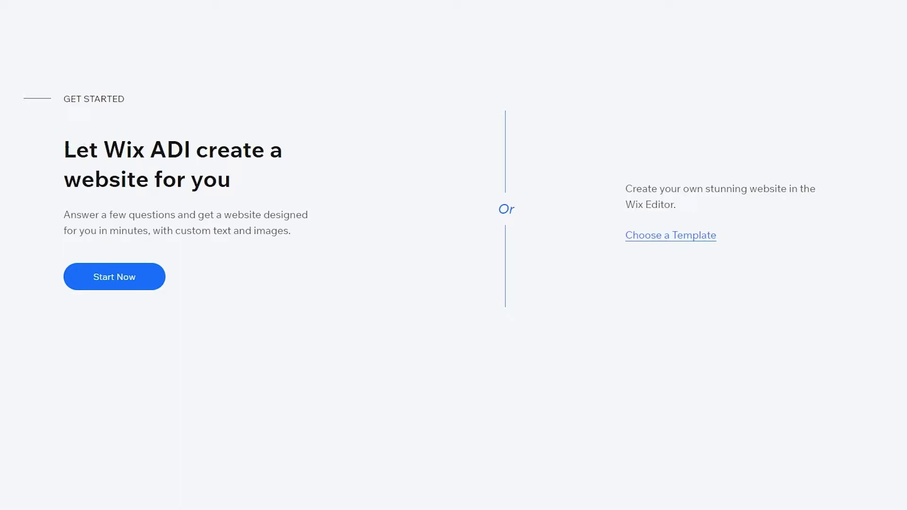
left_click_drag(62, 156, 231, 165)
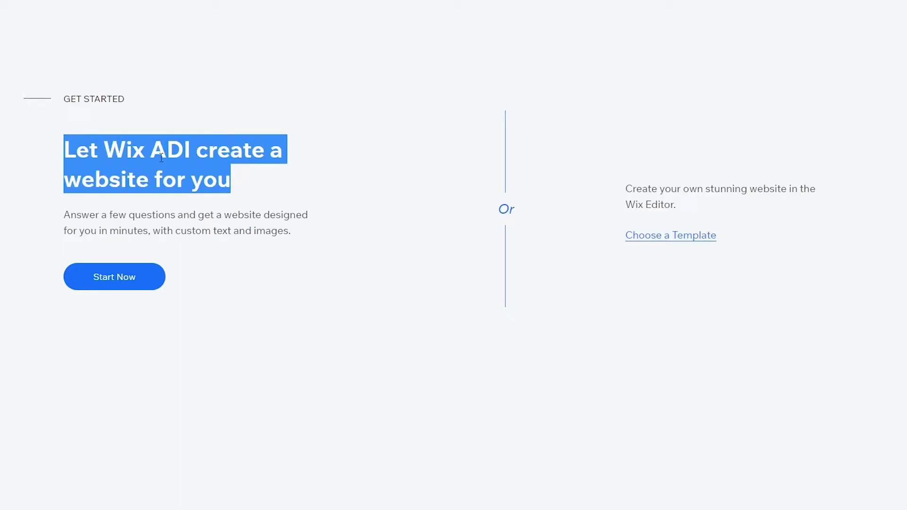
left_click_drag(150, 150, 197, 150)
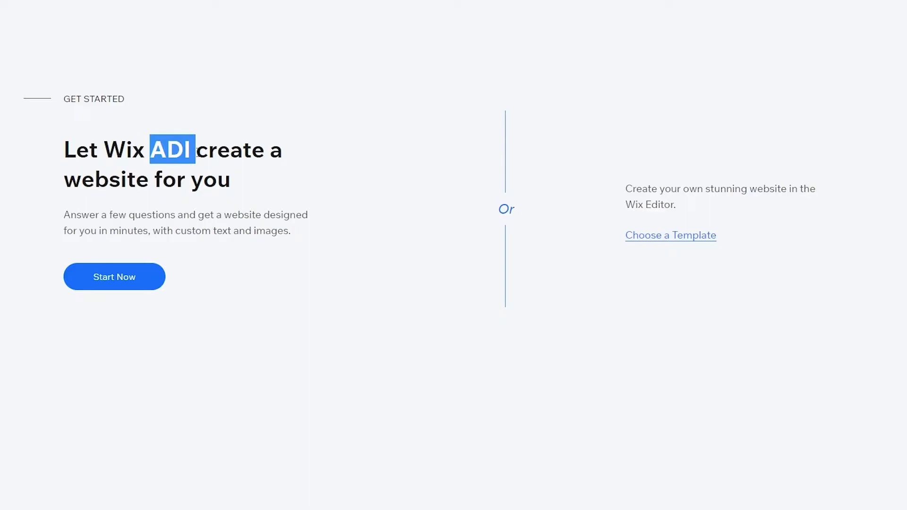
left_click(267, 146)
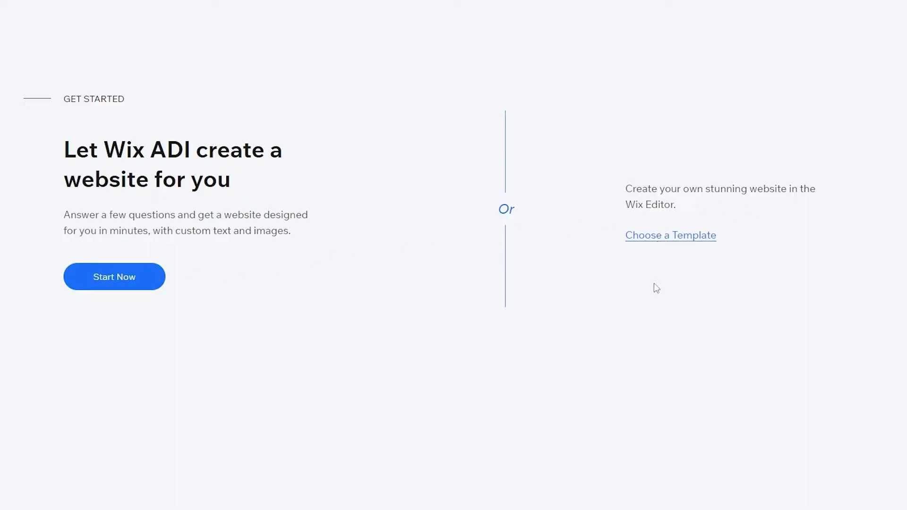
- Open the template gallery and scroll through All Website Templates
left_click(671, 235)
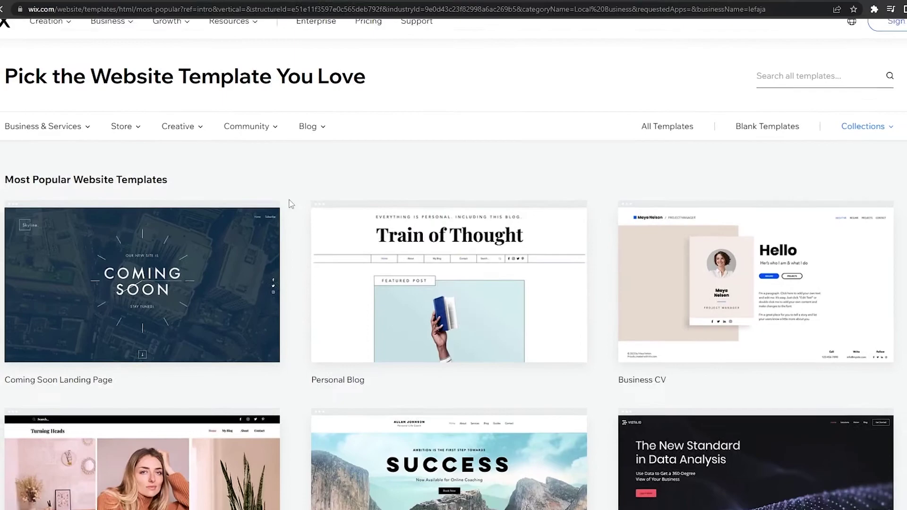
scroll(628, 90, "down", 2)
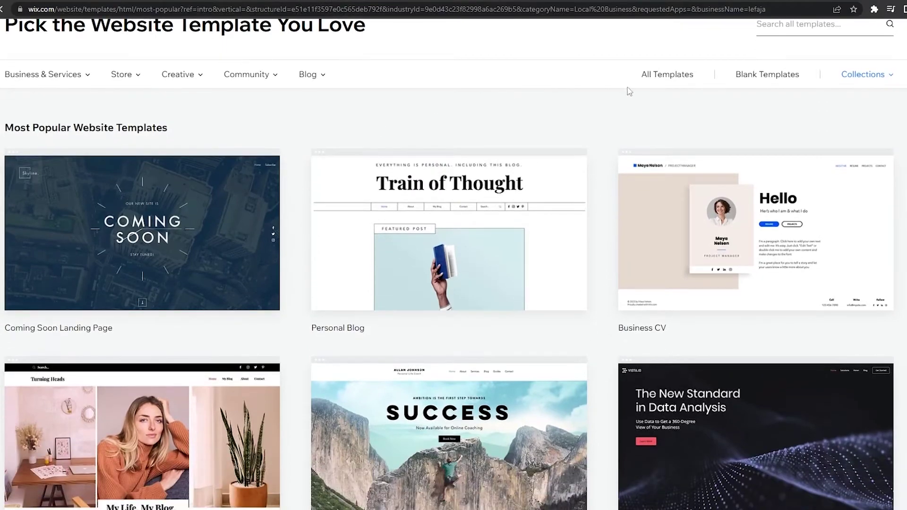
scroll(612, 96, "down", 6)
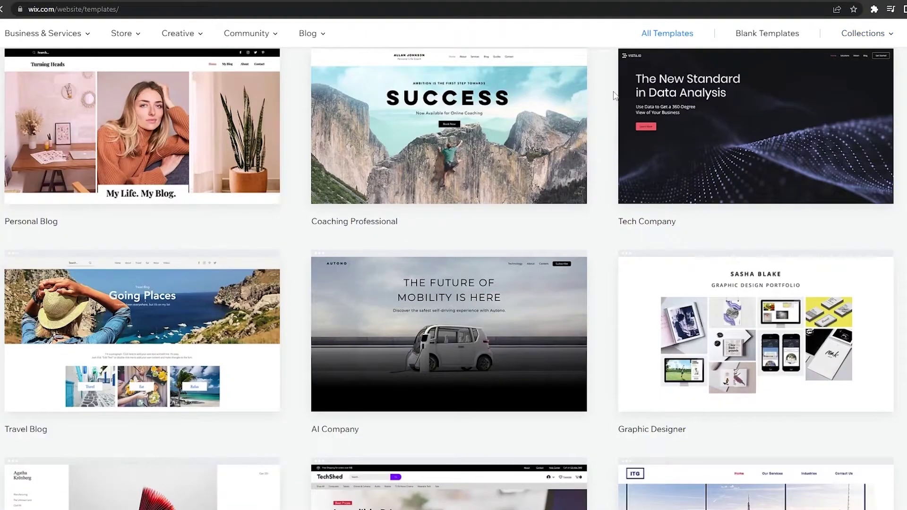
scroll(614, 96, "down", 3)
scroll(614, 96, "down", 6)
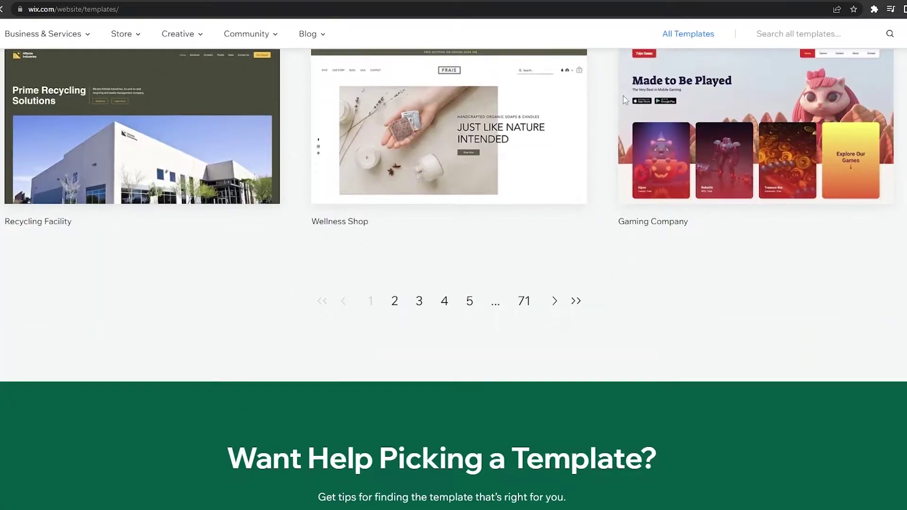
scroll(617, 101, "up", 3)
scroll(617, 100, "up", 10)
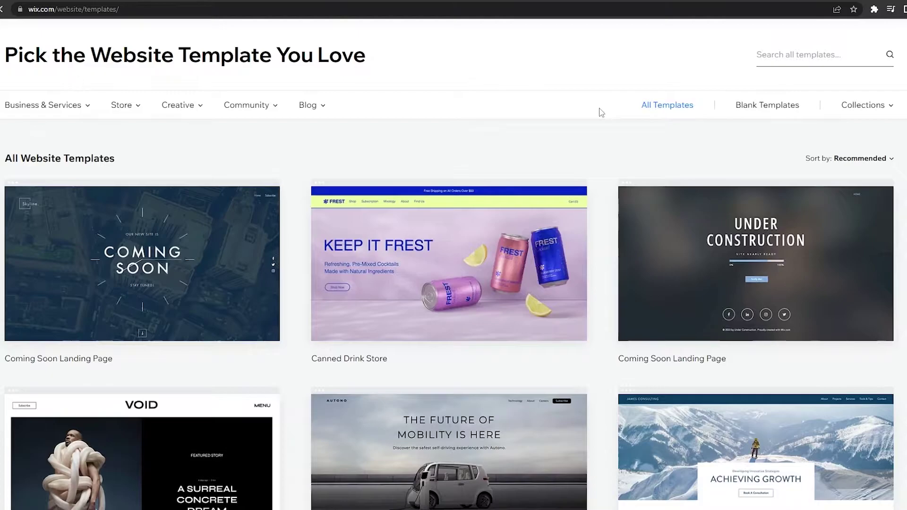
- Browse further down the gallery, return to the top, and bring up the Store category menu
scroll(601, 112, "down", 5)
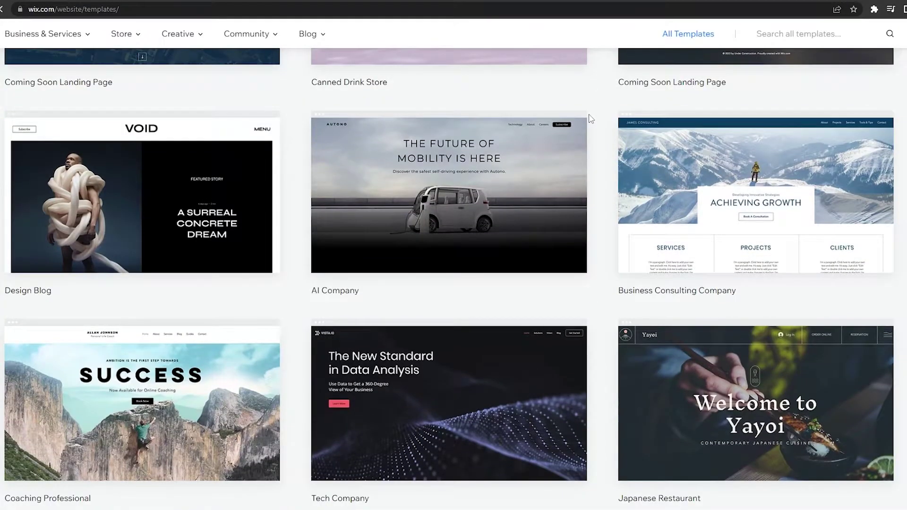
scroll(591, 119, "down", 5)
scroll(591, 119, "down", 2)
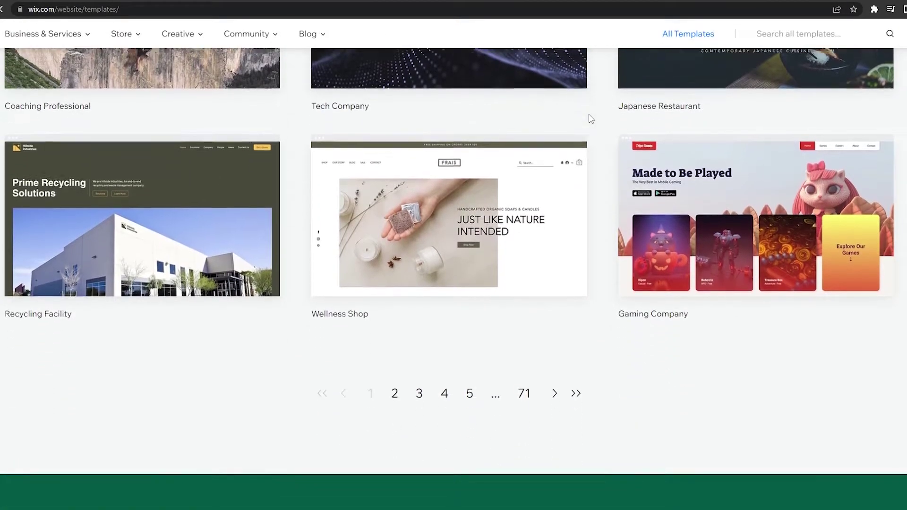
scroll(581, 250, "up", 13)
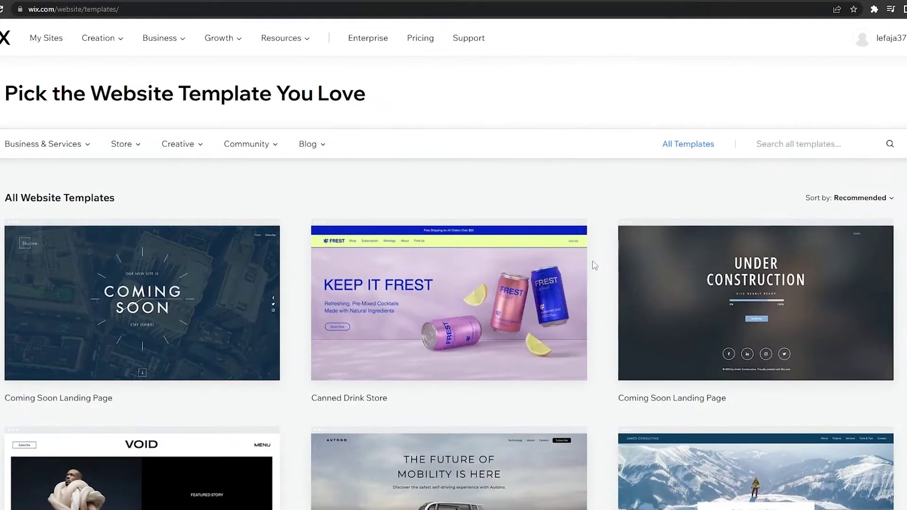
mouse_move(388, 276)
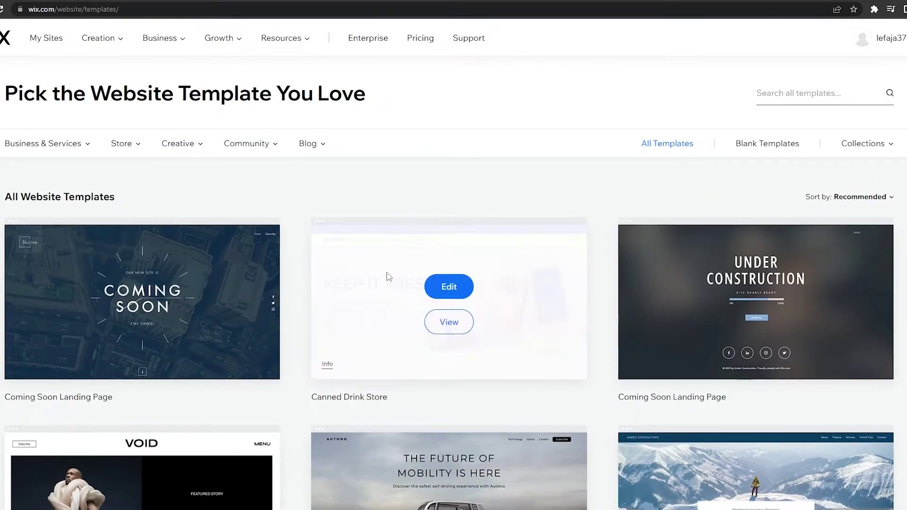
scroll(388, 277, "down", 9)
scroll(490, 314, "down", 3)
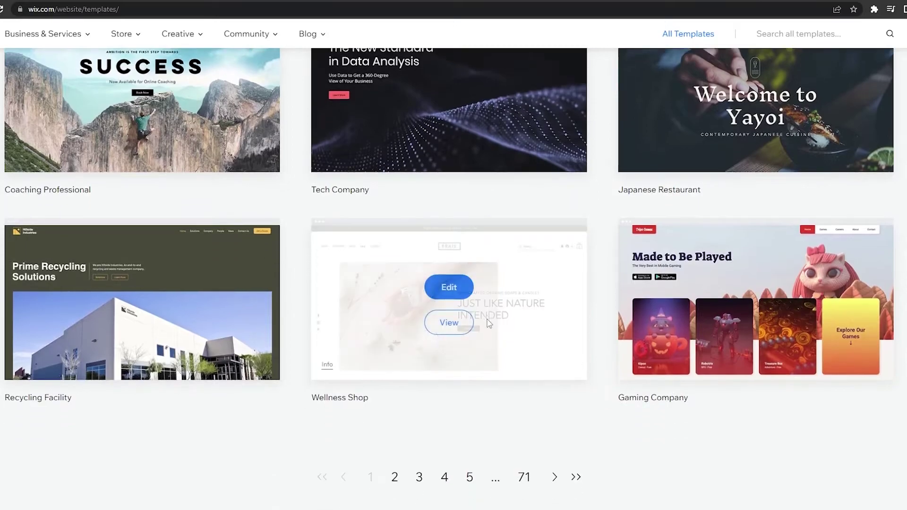
scroll(577, 429, "up", 5)
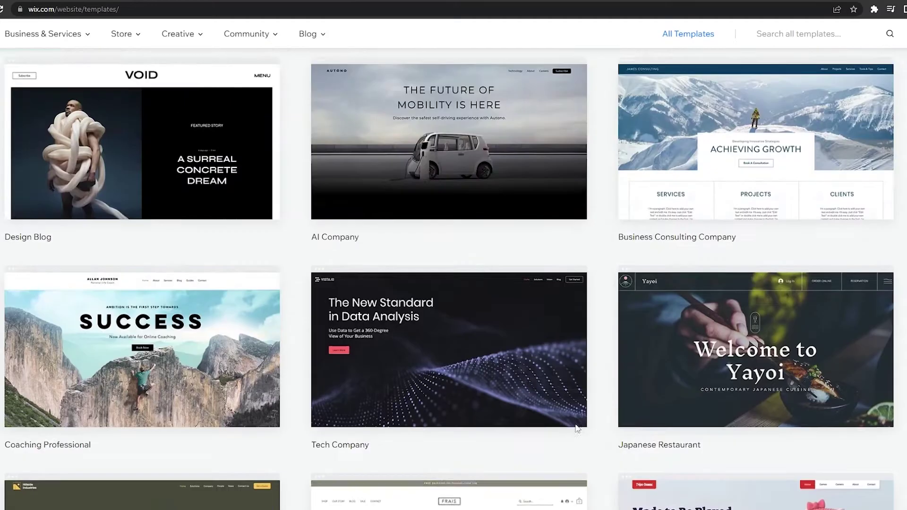
scroll(578, 429, "up", 7)
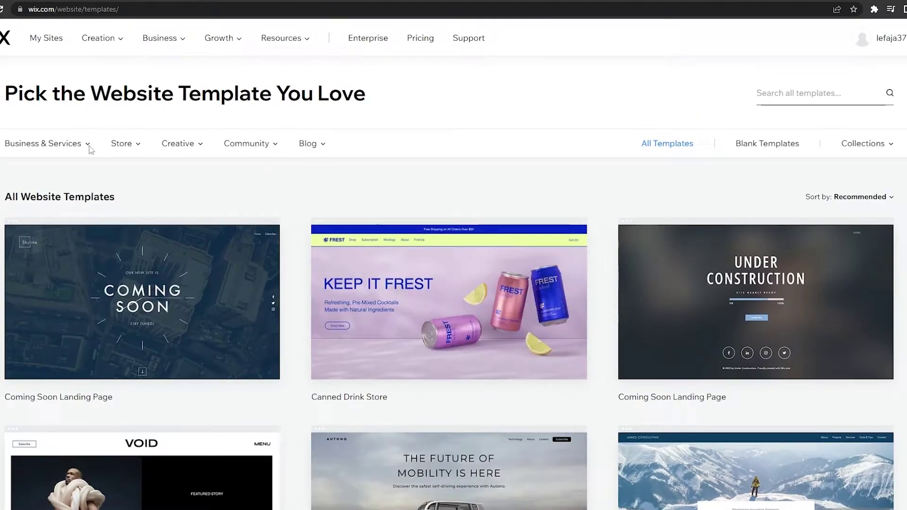
mouse_move(128, 151)
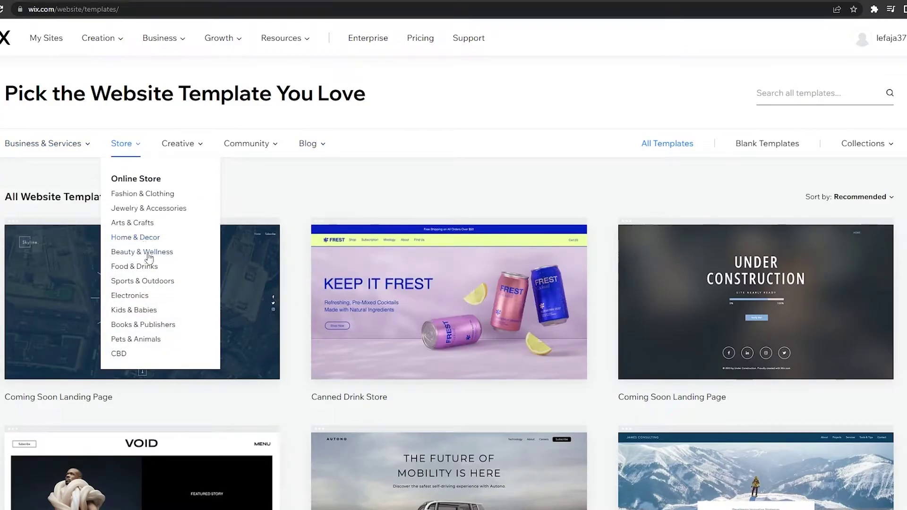
- Preview the T-Shirt Store template under Store > Fashion & Clothing and choose Edit this site
left_click(147, 194)
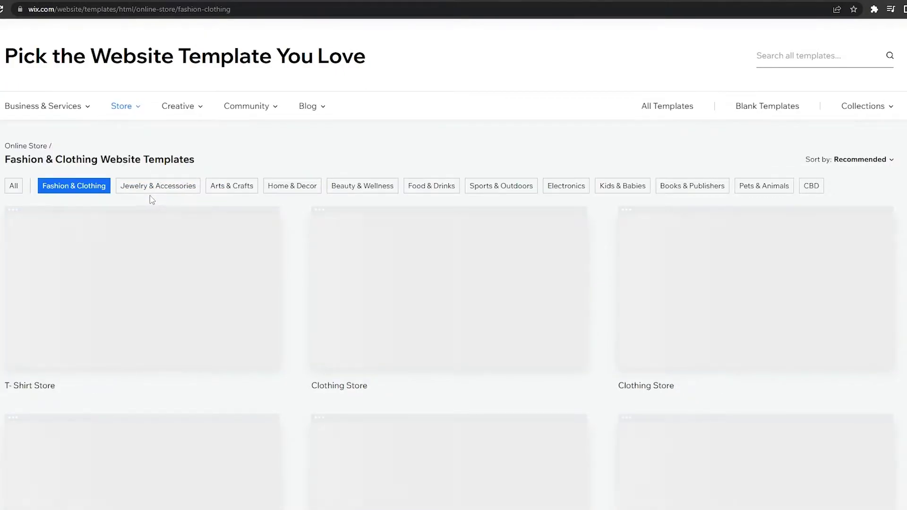
scroll(152, 200, "down", 1)
mouse_move(175, 217)
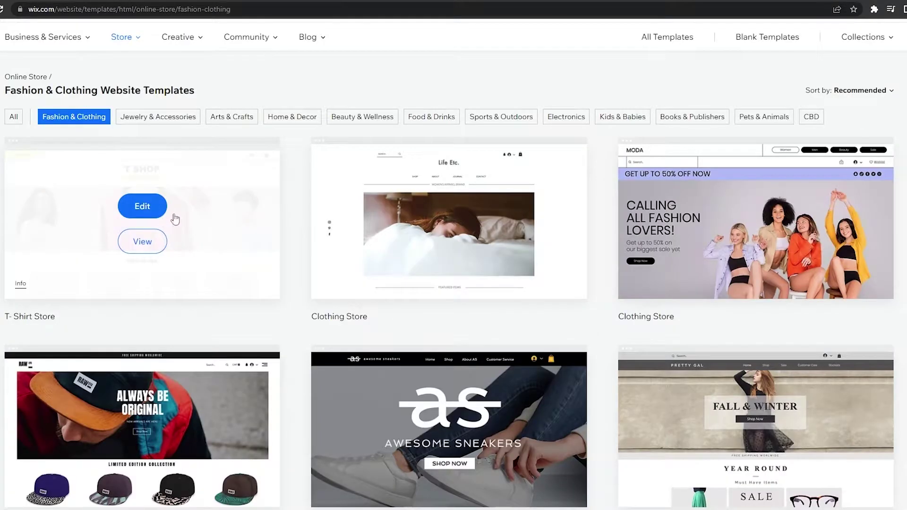
left_click(161, 242)
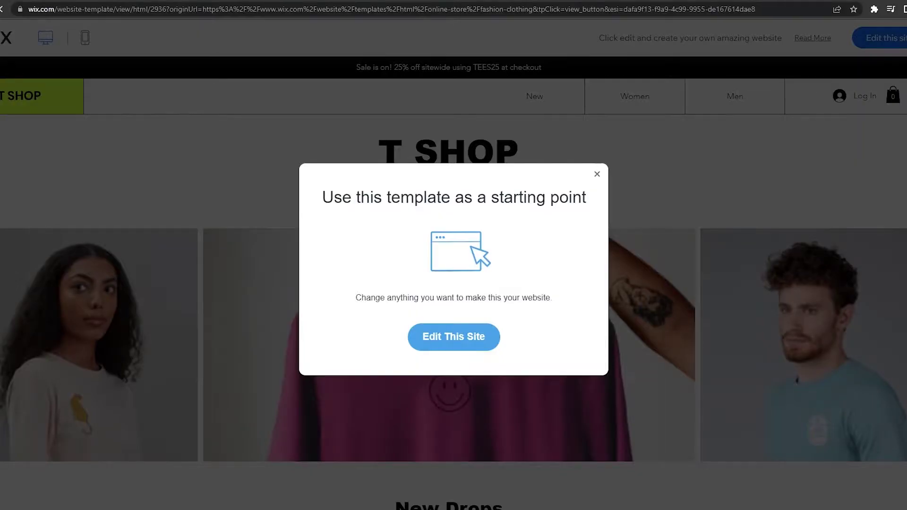
left_click(598, 174)
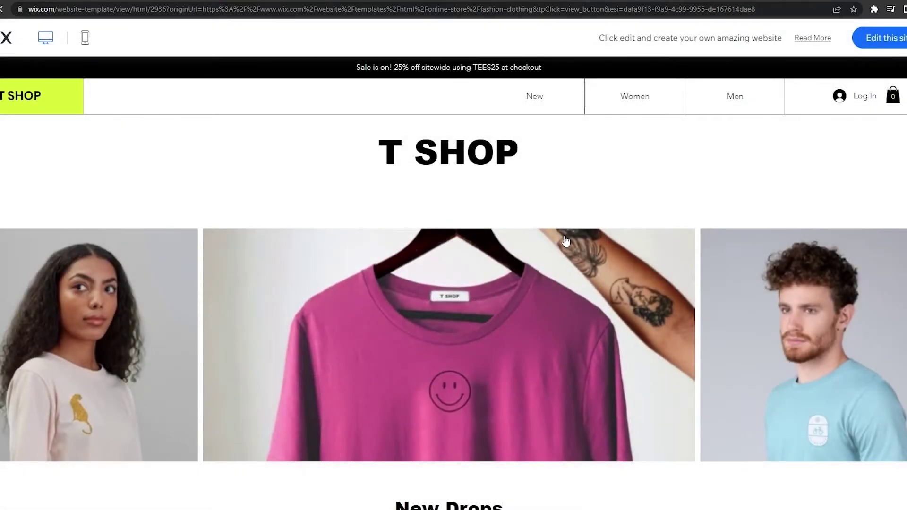
scroll(552, 236, "down", 10)
scroll(432, 250, "down", 4)
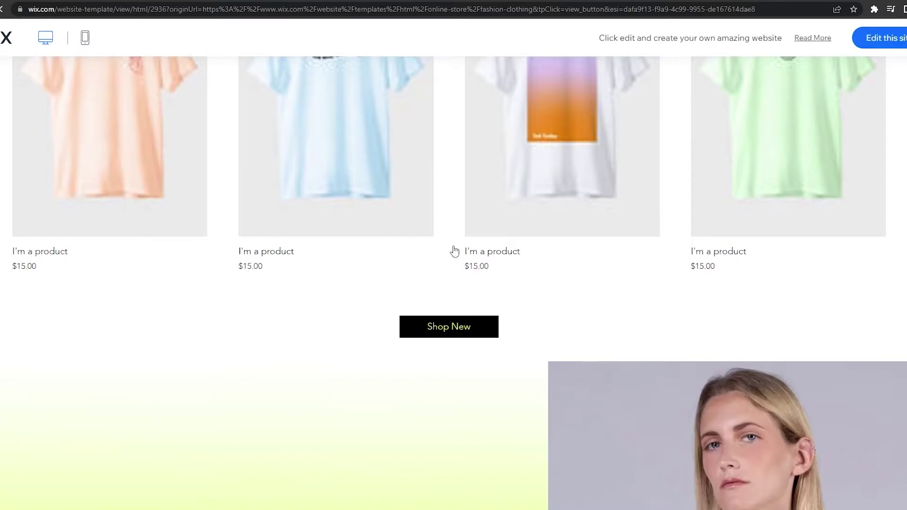
scroll(454, 256, "up", 15)
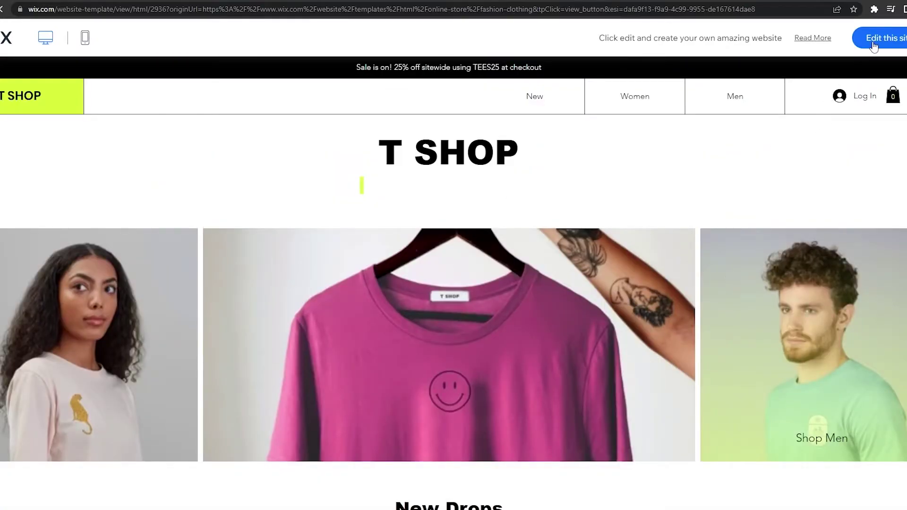
left_click(876, 42)
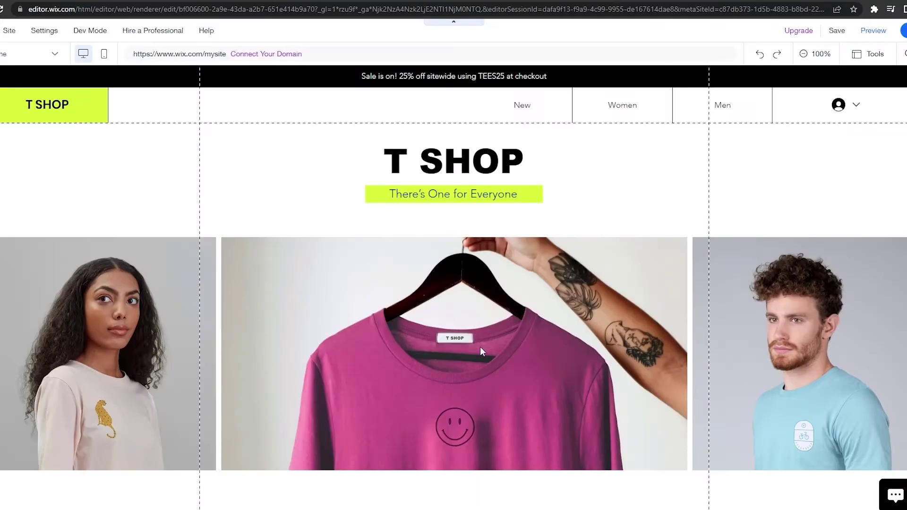
- Scroll the T SHOP home page down past the New Drops grid to the 25% OFF section
scroll(480, 350, "down", 10)
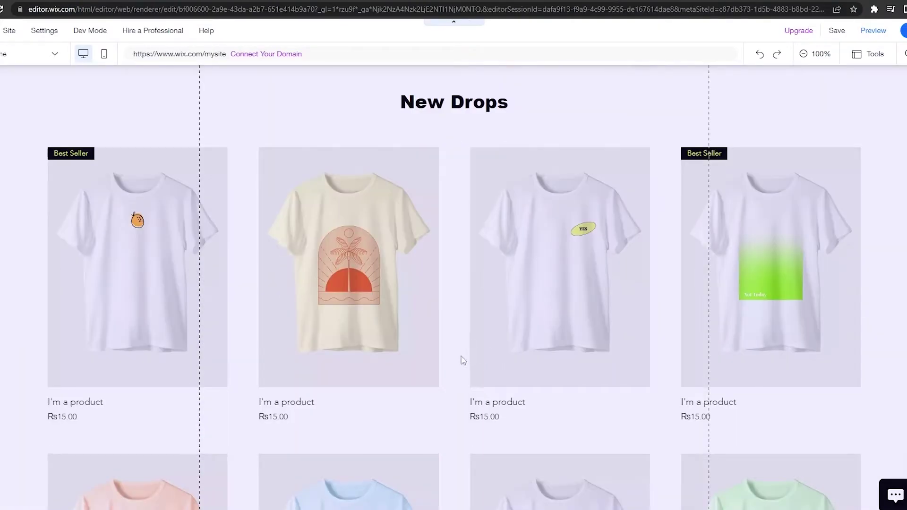
scroll(463, 360, "up", 10)
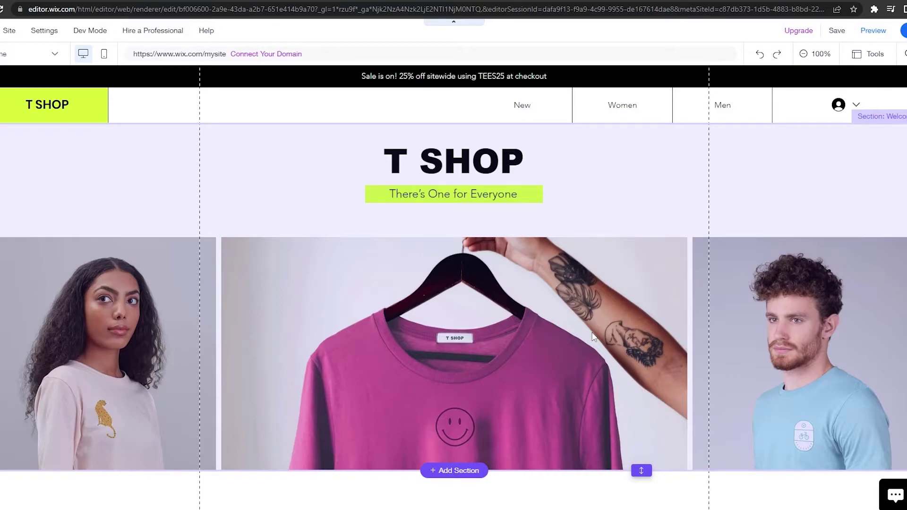
scroll(465, 295, "down", 6)
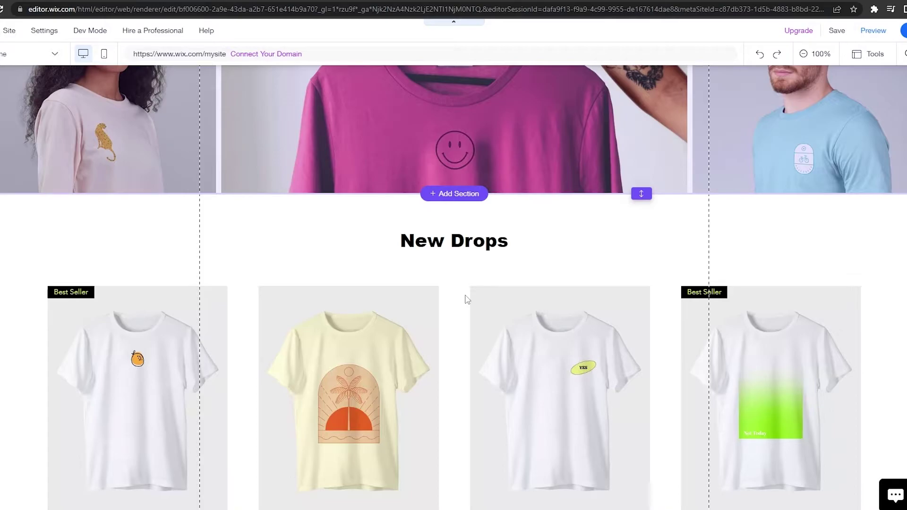
scroll(457, 299, "down", 6)
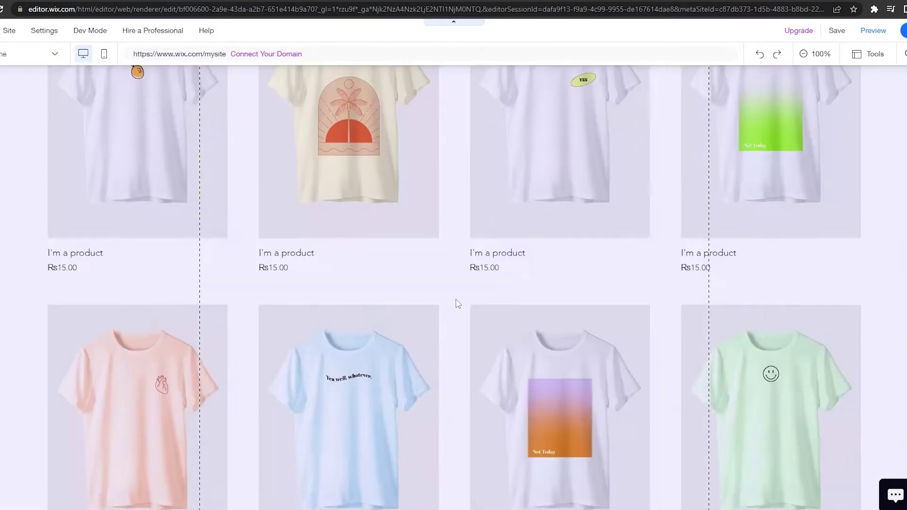
scroll(457, 303, "down", 7)
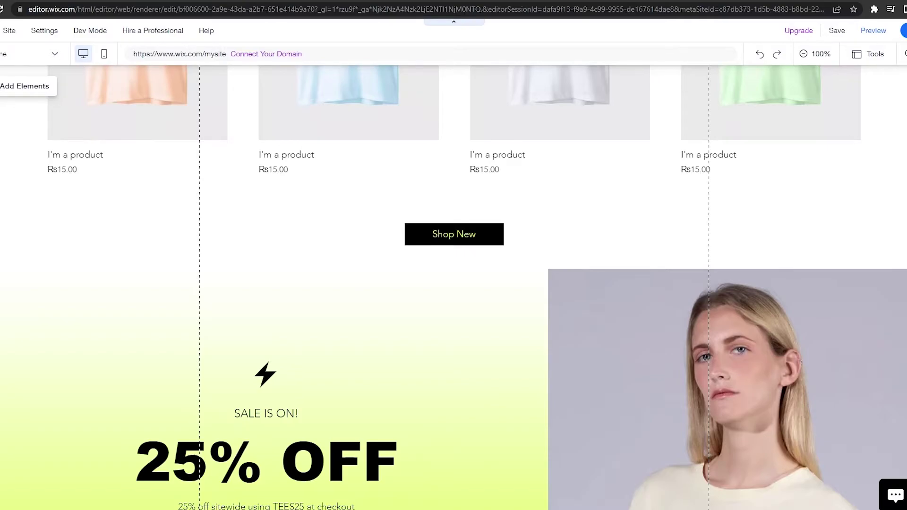
left_click(8, 73)
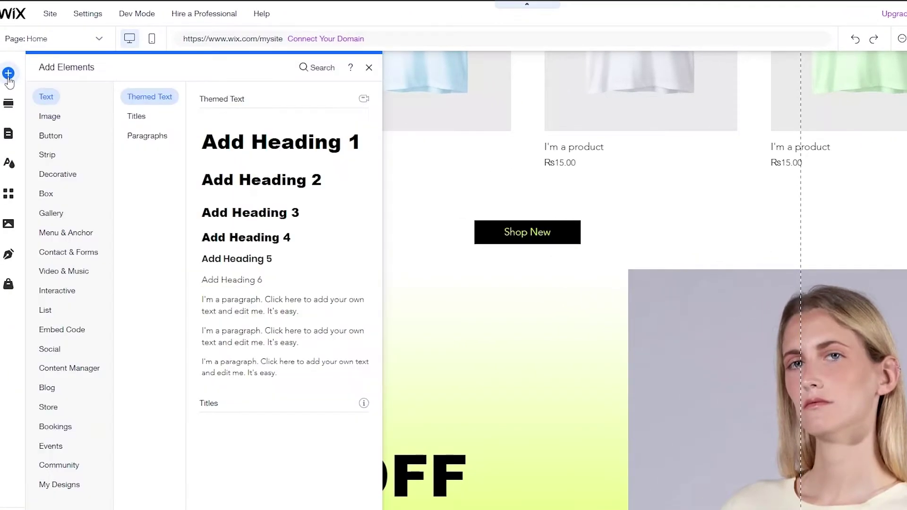
left_click(11, 200)
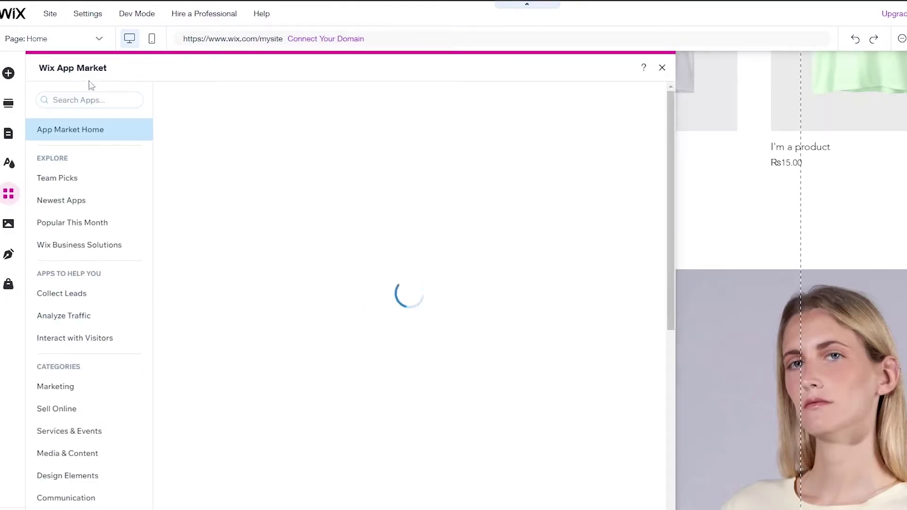
left_click(662, 69)
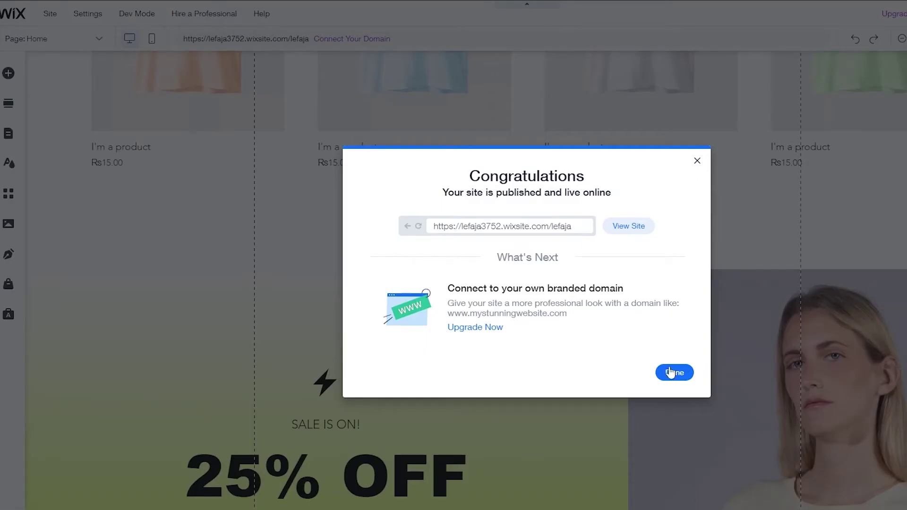
- Close the Congratulations dialog, cancel Edit Your Site for Mobile, and go to the Dashboard
left_click(671, 373)
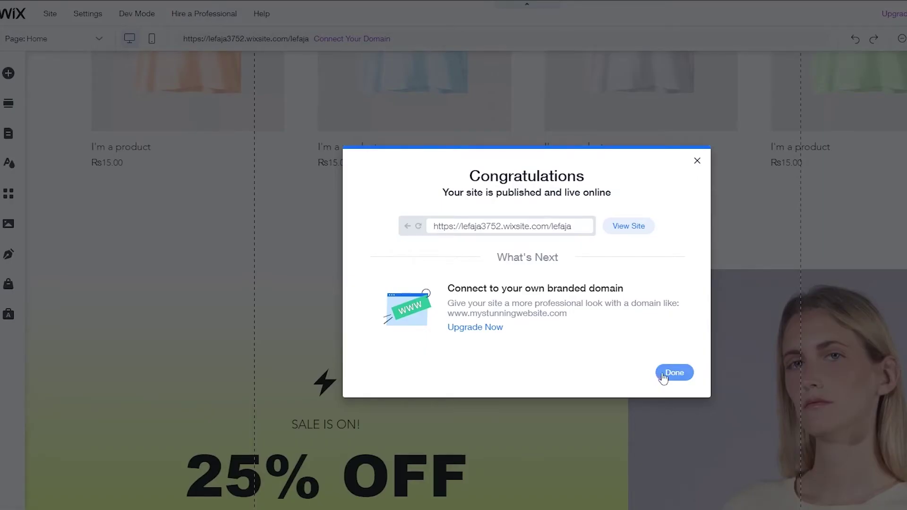
left_click(671, 371)
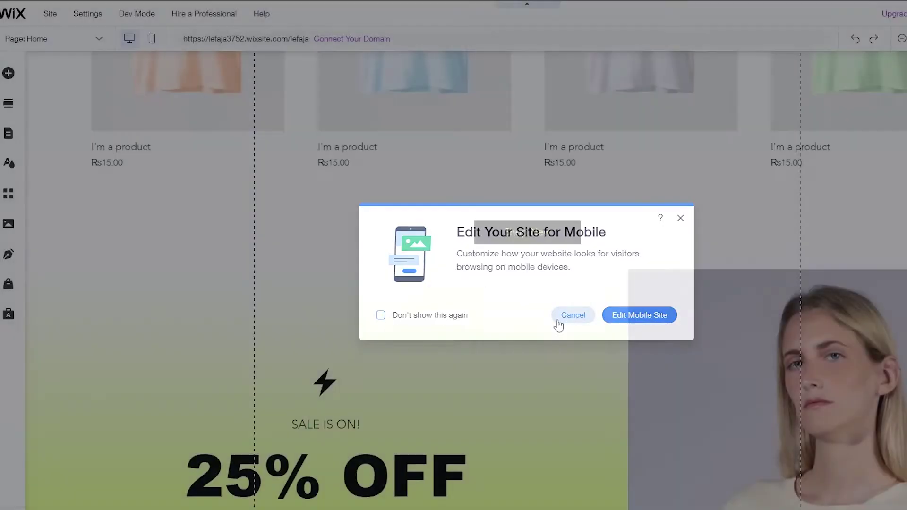
left_click(573, 315)
left_click(79, 16)
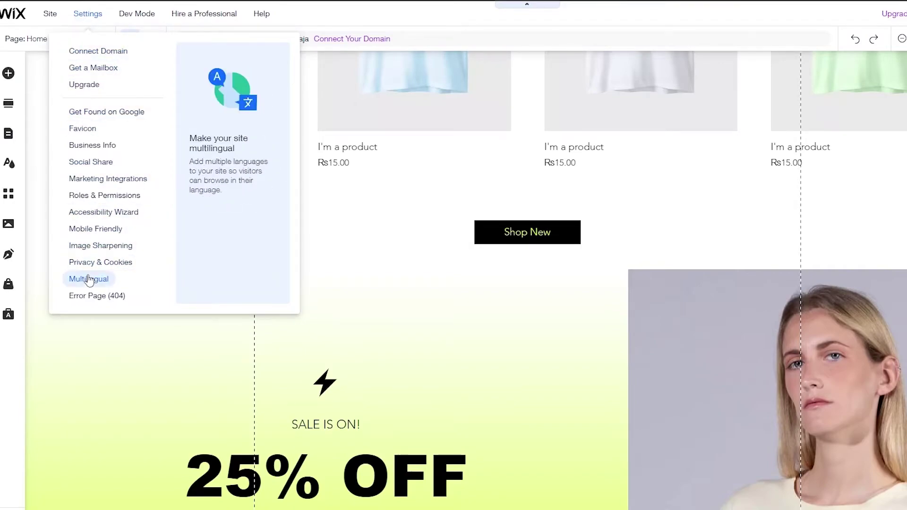
left_click(6, 15)
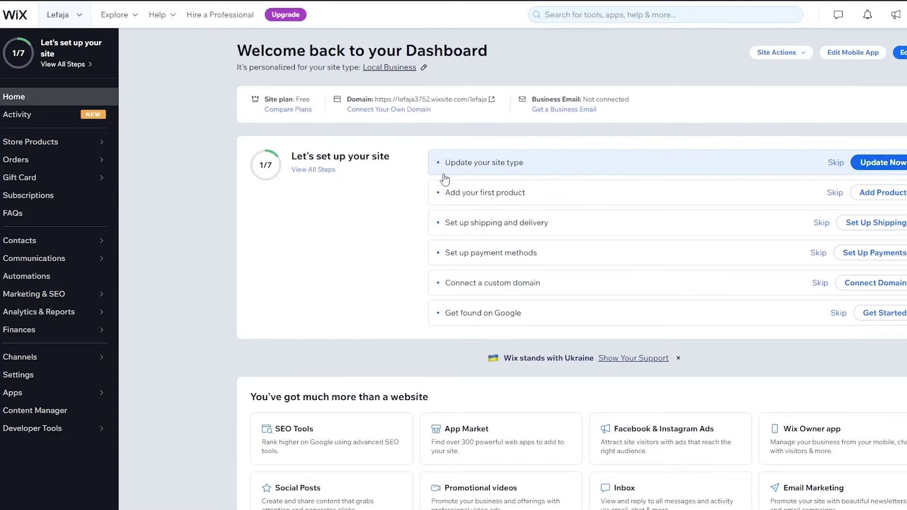
- Go to the site's Settings page from the dashboard sidebar, showing General and eCommerce & Finance options
scroll(176, 240, "down", 2)
scroll(175, 240, "up", 2)
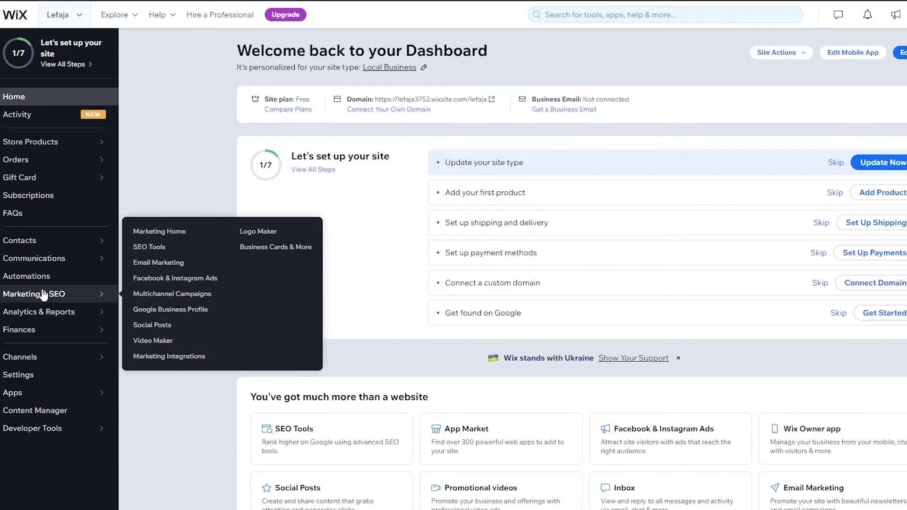
left_click(27, 376)
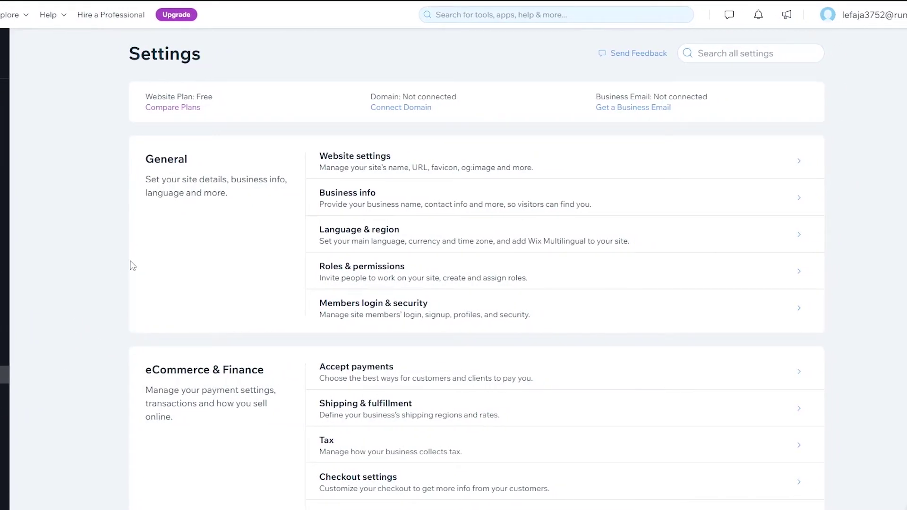
- Open Accept payments under eCommerce & Finance, where Manual Payments shows as not connected
scroll(326, 227, "down", 3)
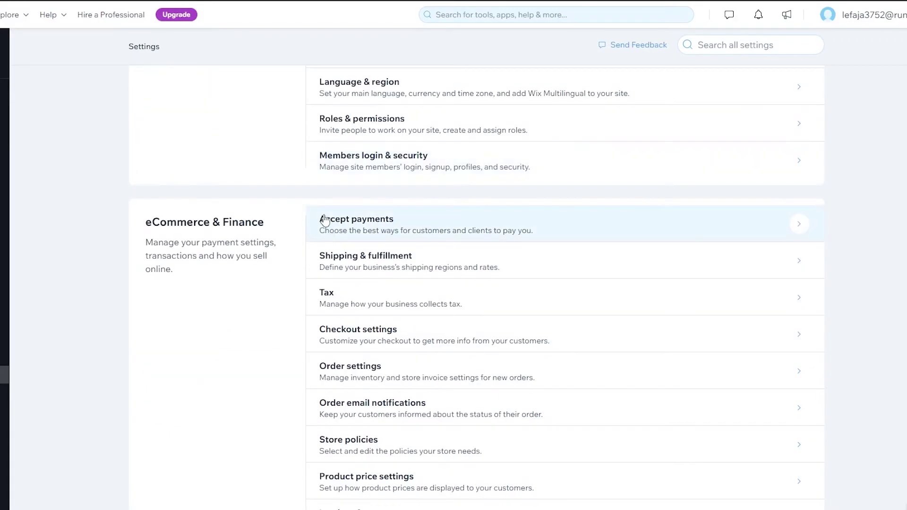
scroll(325, 221, "down", 2)
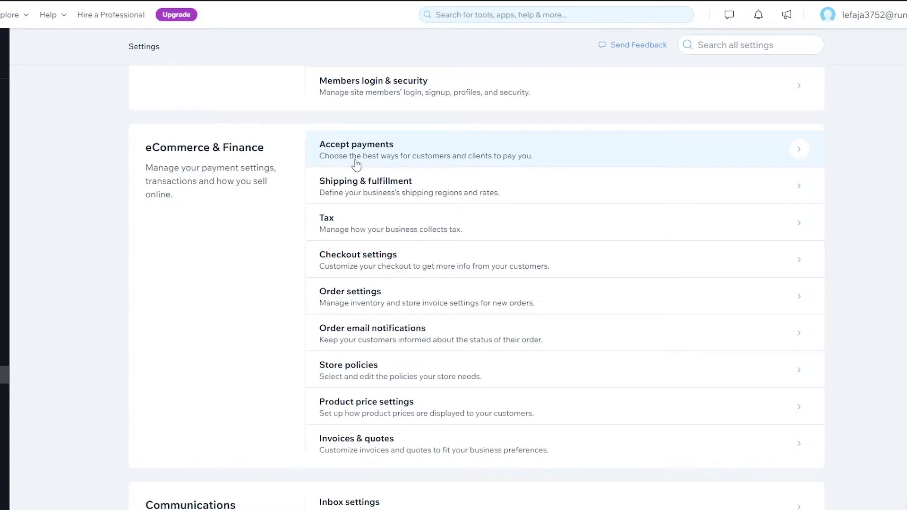
scroll(356, 164, "down", 5)
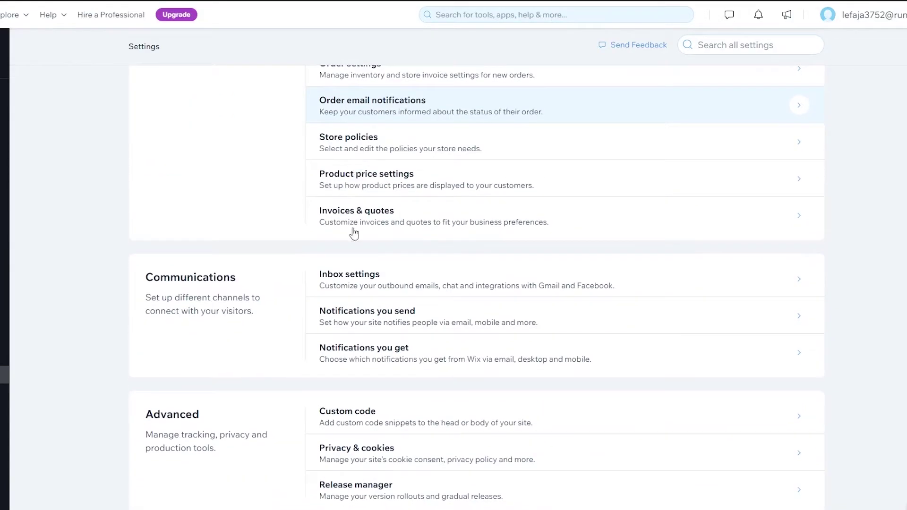
scroll(367, 501, "up", 10)
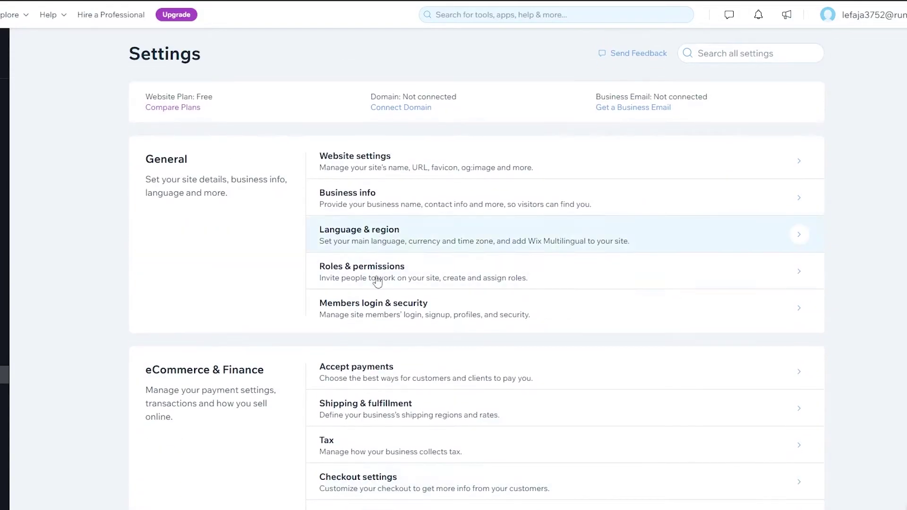
scroll(367, 373, "down", 2)
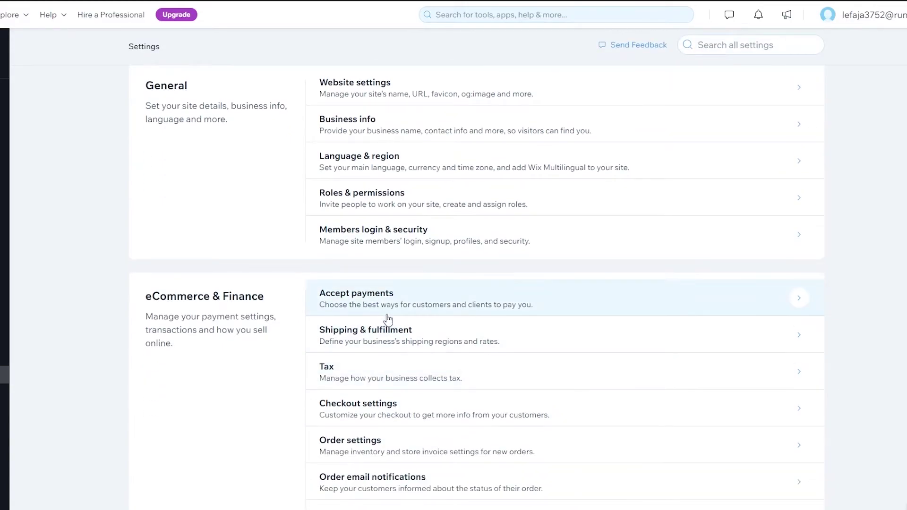
scroll(322, 264, "down", 3)
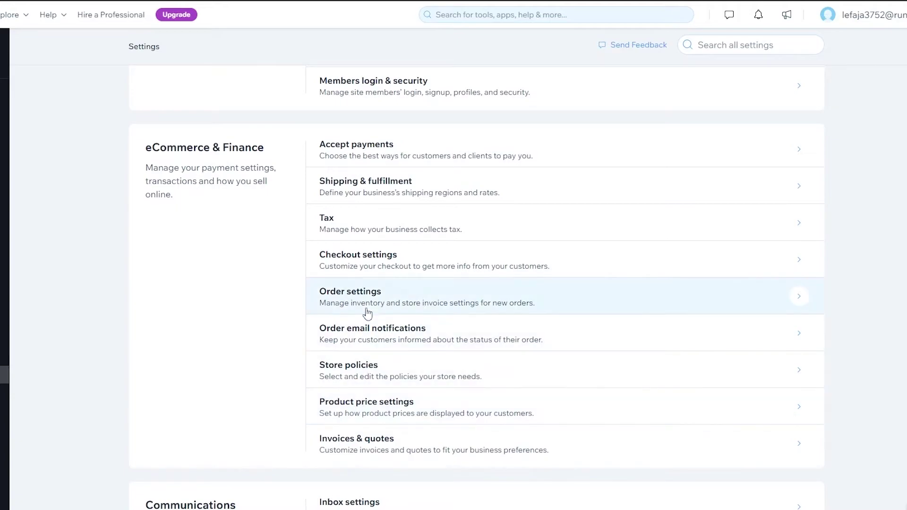
left_click(381, 158)
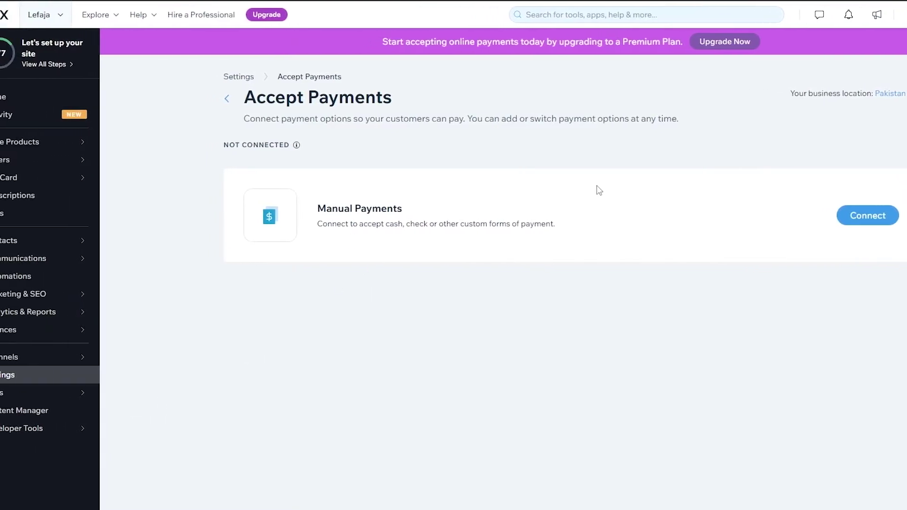
- Review installed apps like Wix Chat and Wix Stores in Manage Apps, then go to Get More Apps
mouse_move(52, 395)
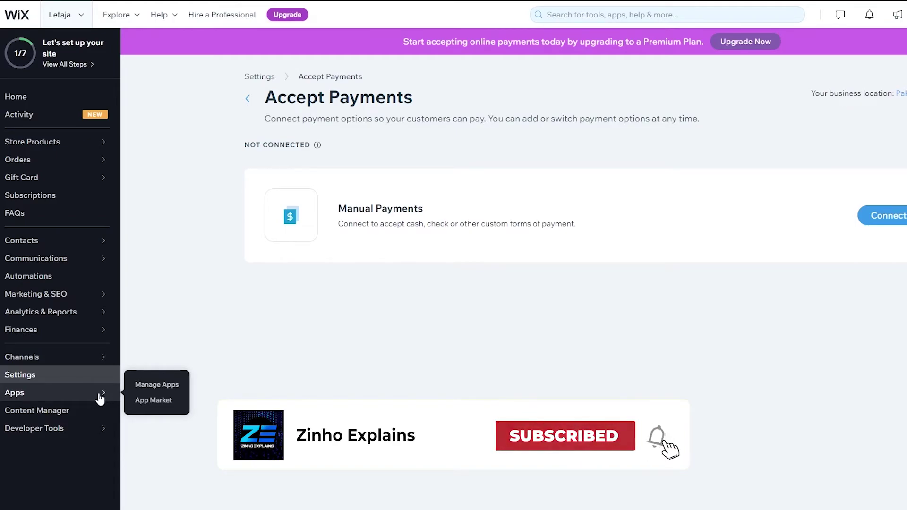
left_click(144, 400)
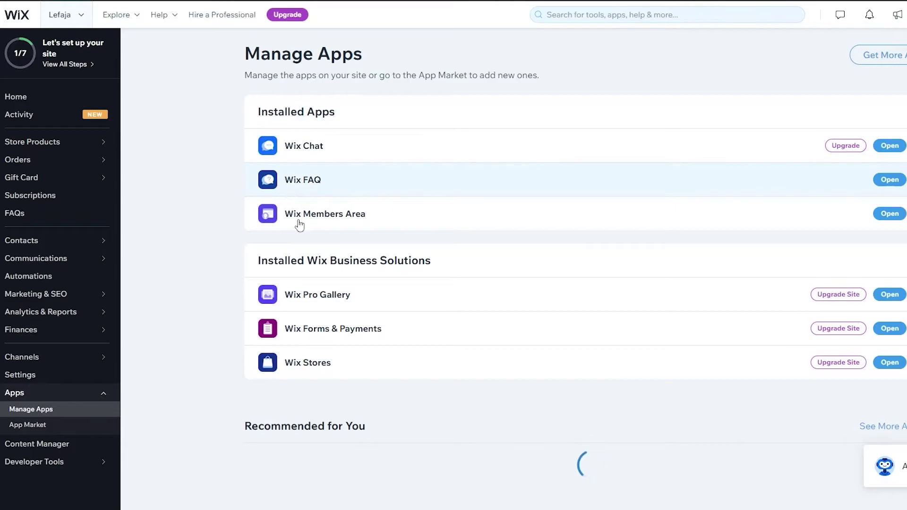
scroll(318, 426, "down", 2)
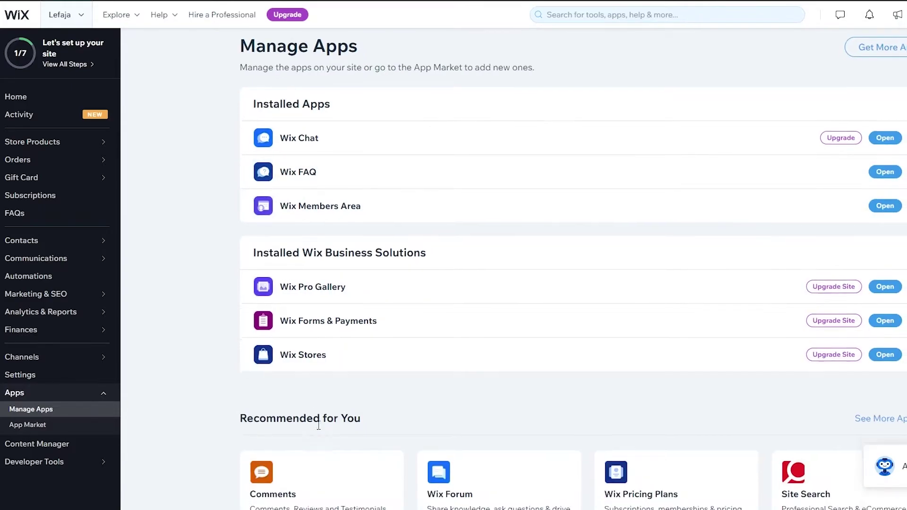
scroll(614, 110, "up", 2)
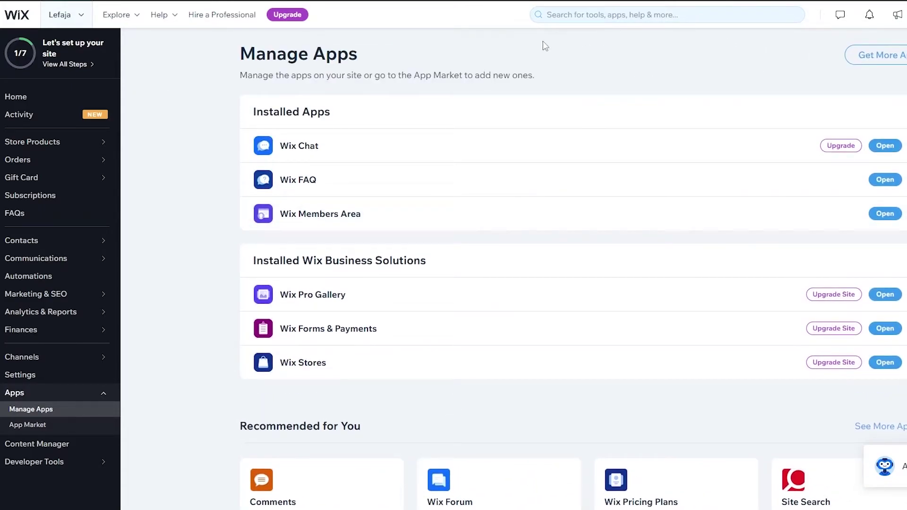
scroll(582, 219, "down", 2)
scroll(569, 27, "up", 2)
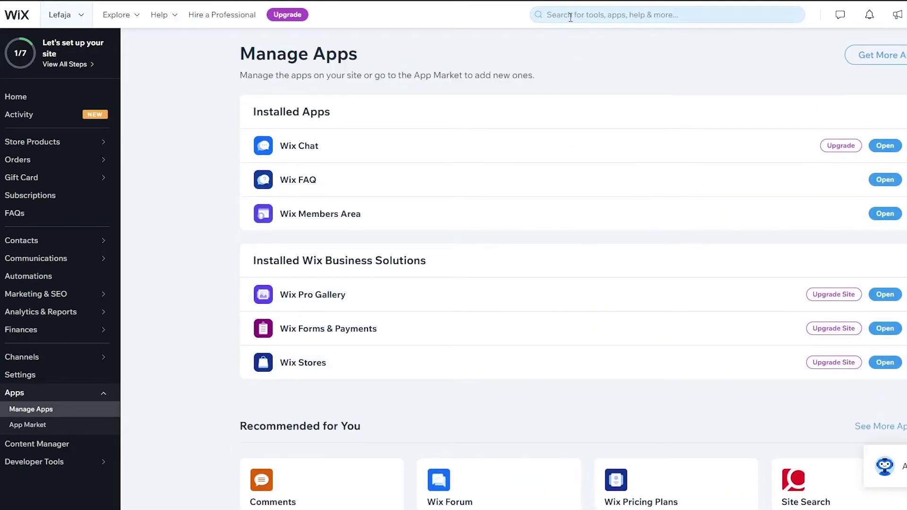
left_click(570, 17)
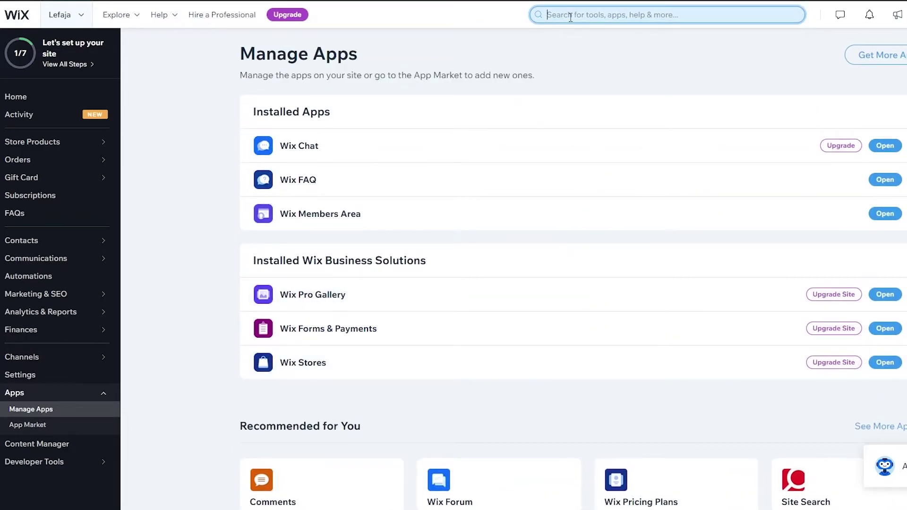
left_click(876, 56)
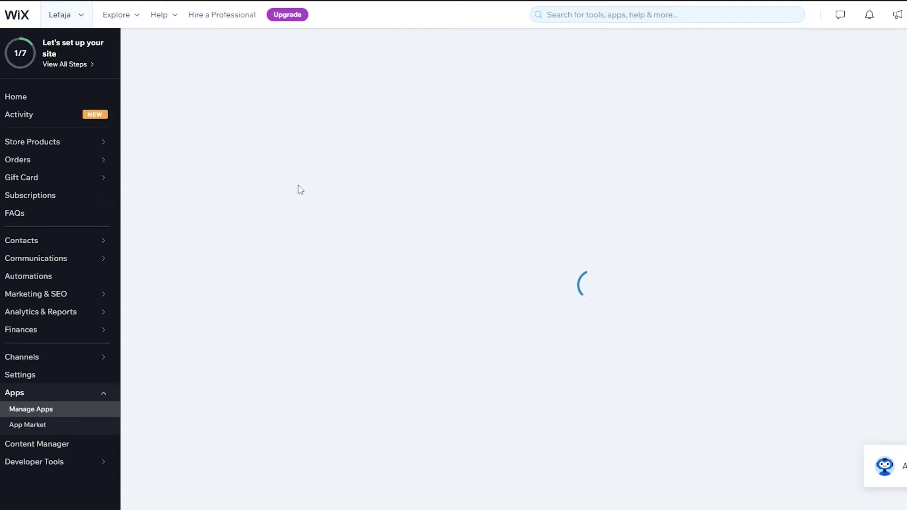
- Search the App Market for 'paypal' and add POWR's PayPal Button app to the T SHOP site
left_click(28, 425)
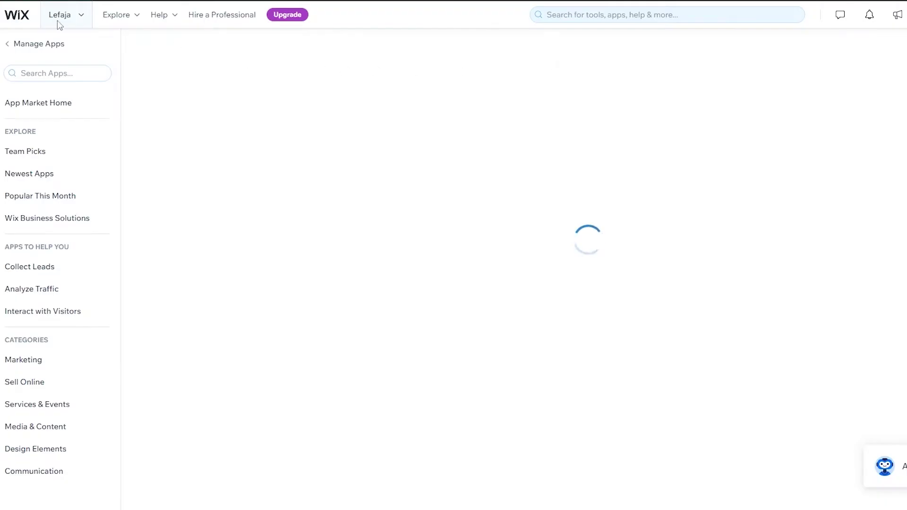
left_click(51, 73)
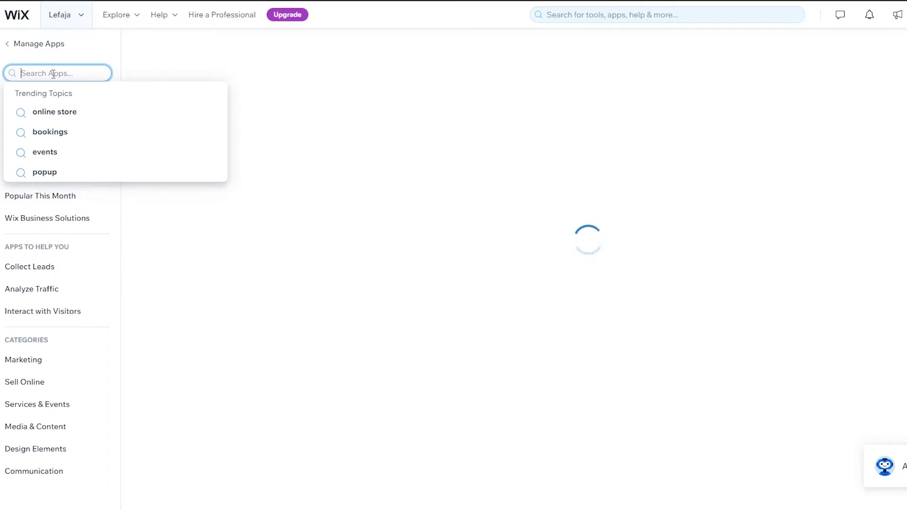
type("paypal")
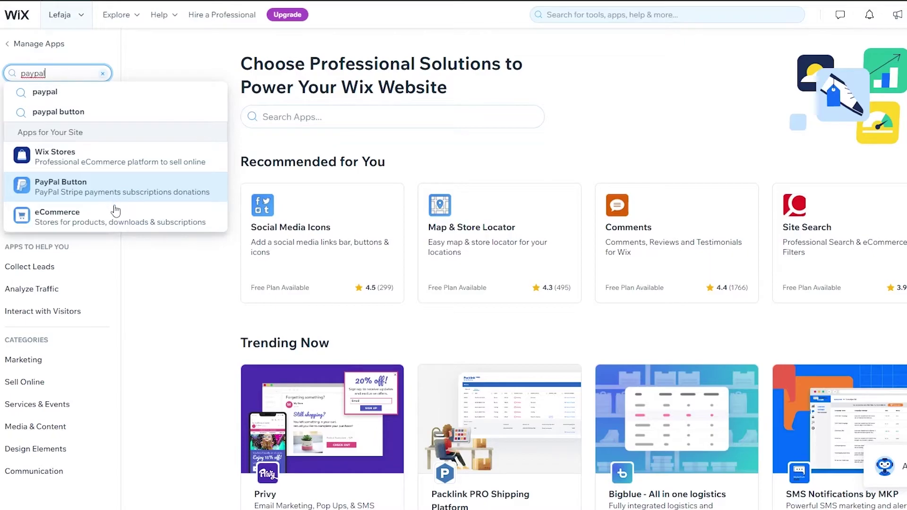
left_click(113, 189)
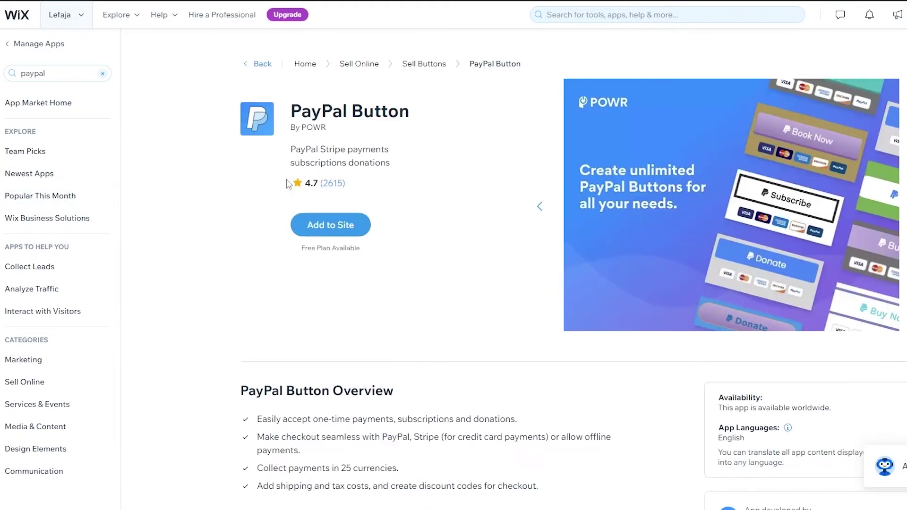
left_click(338, 236)
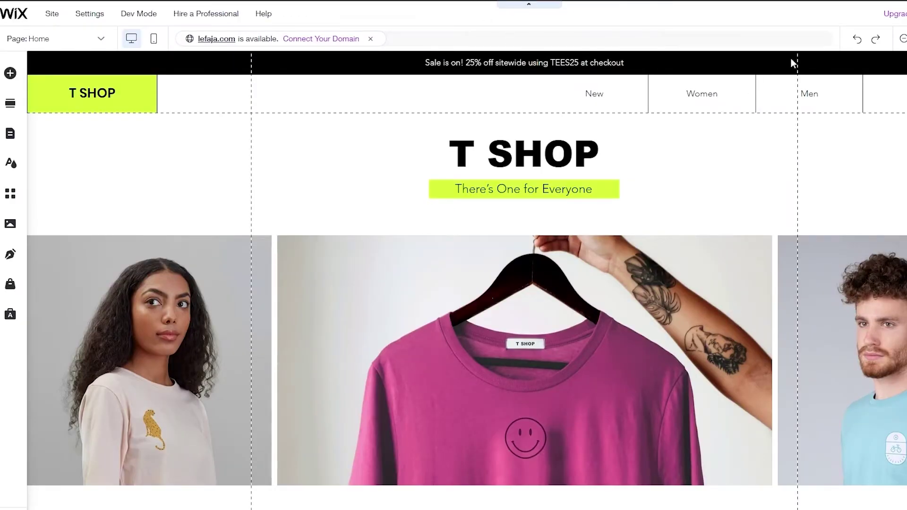
- Add a PayPal Buy Now button from the Button > PayPal Buttons elements to the 25% OFF section
left_click(10, 198)
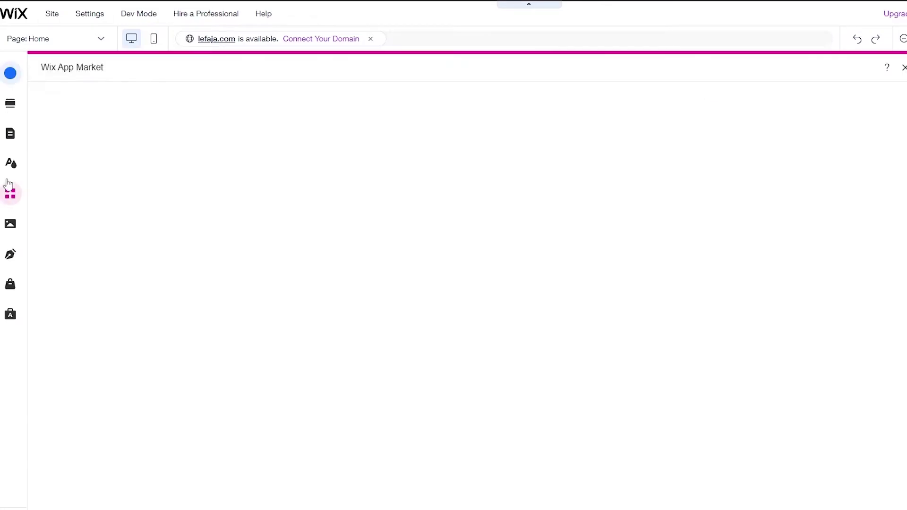
left_click(10, 74)
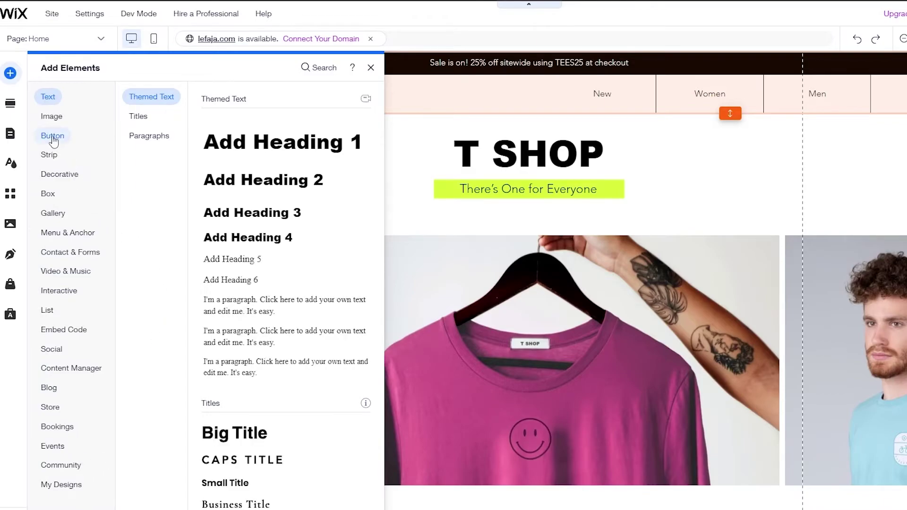
left_click(52, 137)
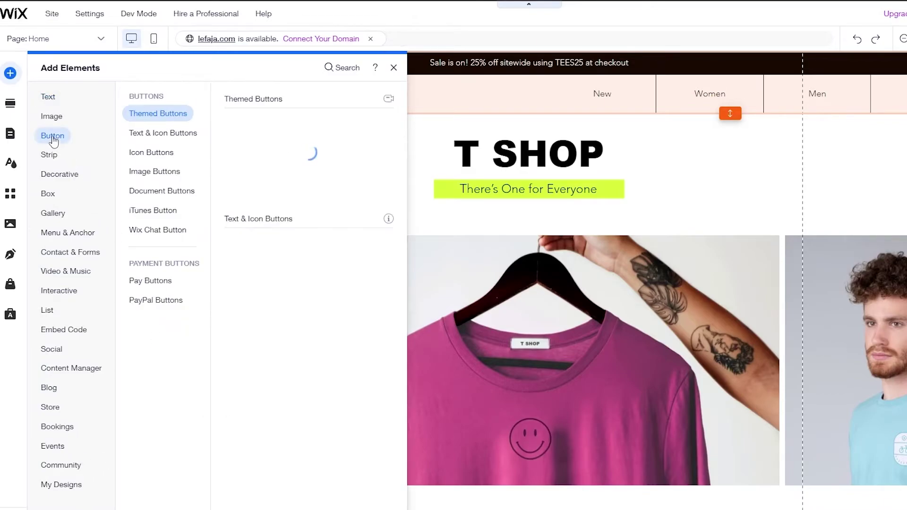
left_click(175, 303)
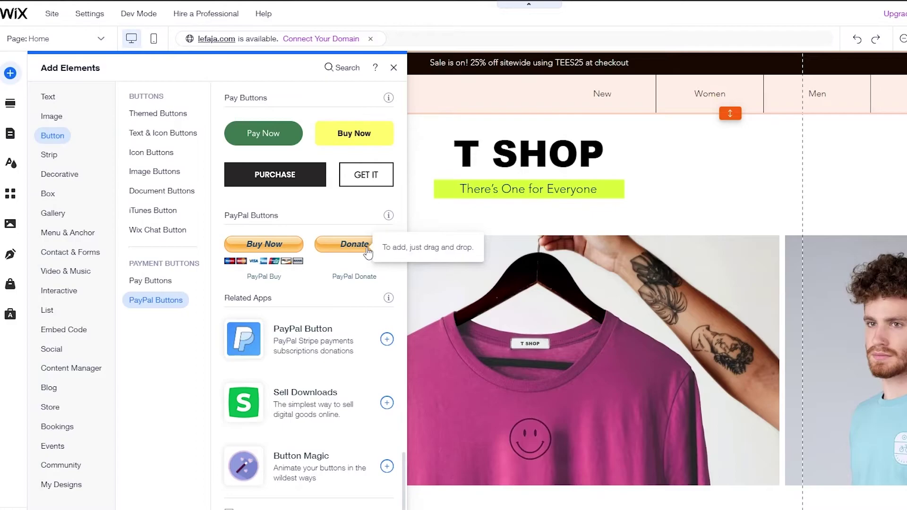
scroll(464, 324, "down", 10)
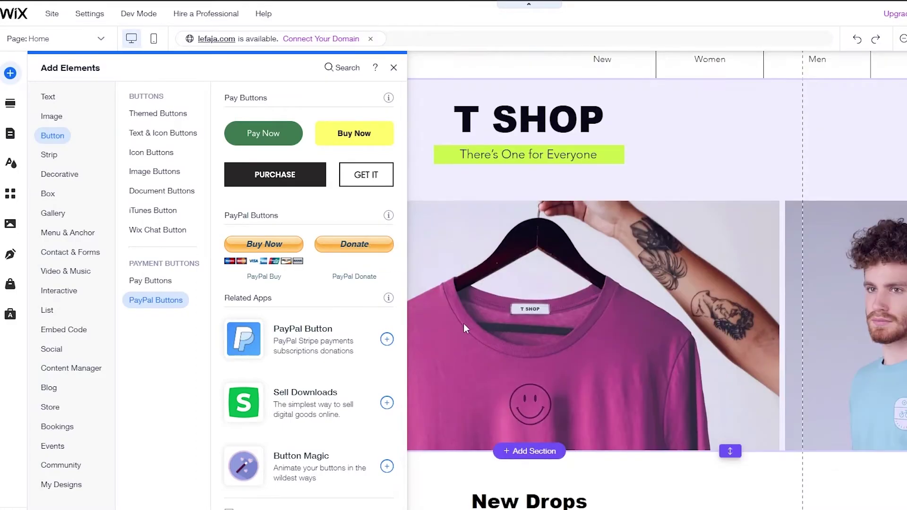
scroll(464, 324, "down", 10)
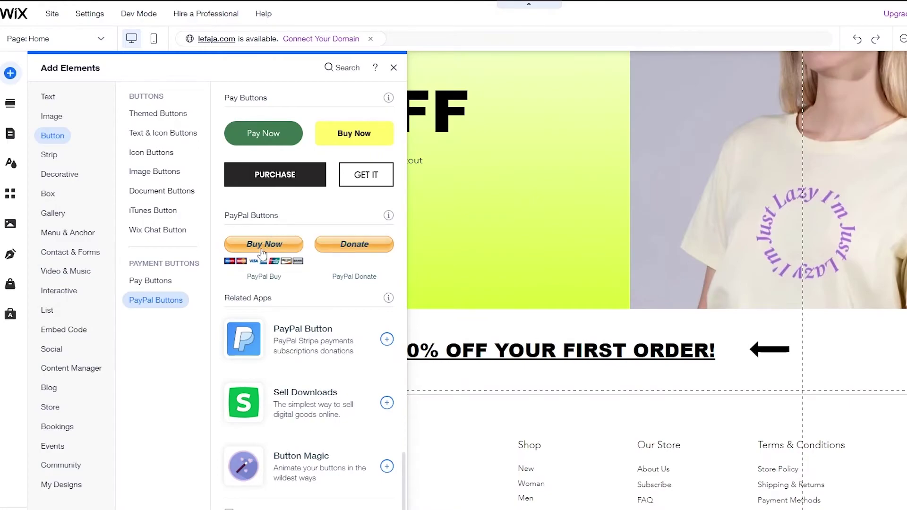
left_click(263, 253)
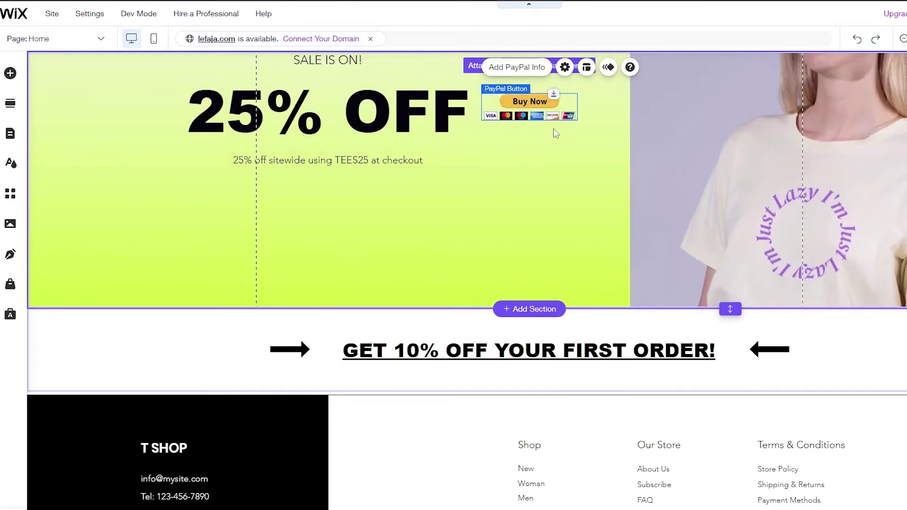
- Drag the PayPal Buy Now button down to the sale subtitle, then out of the banner's Column 1
scroll(556, 133, "up", 3)
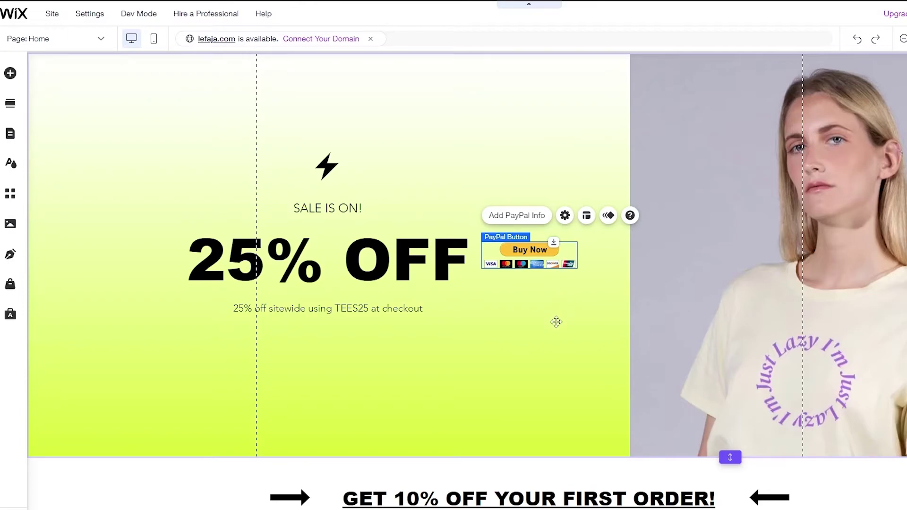
left_click_drag(556, 317, 565, 357)
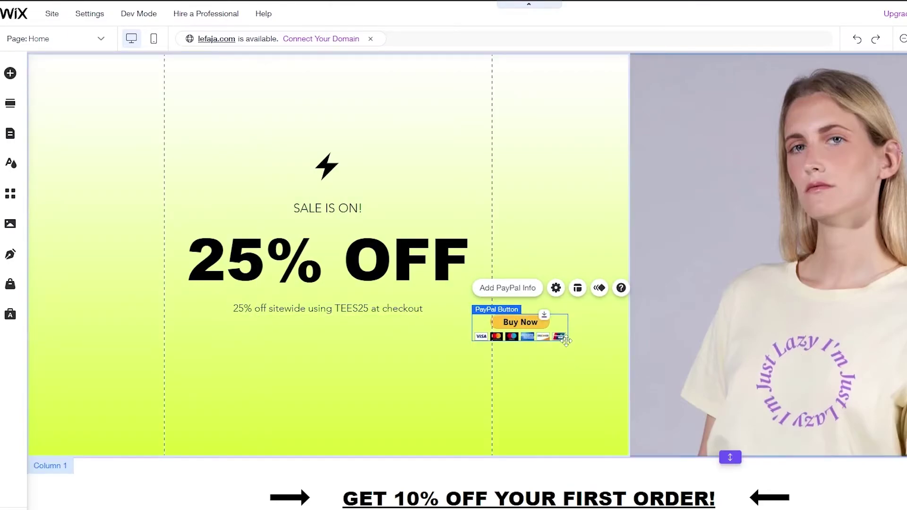
left_click_drag(566, 341, 567, 341)
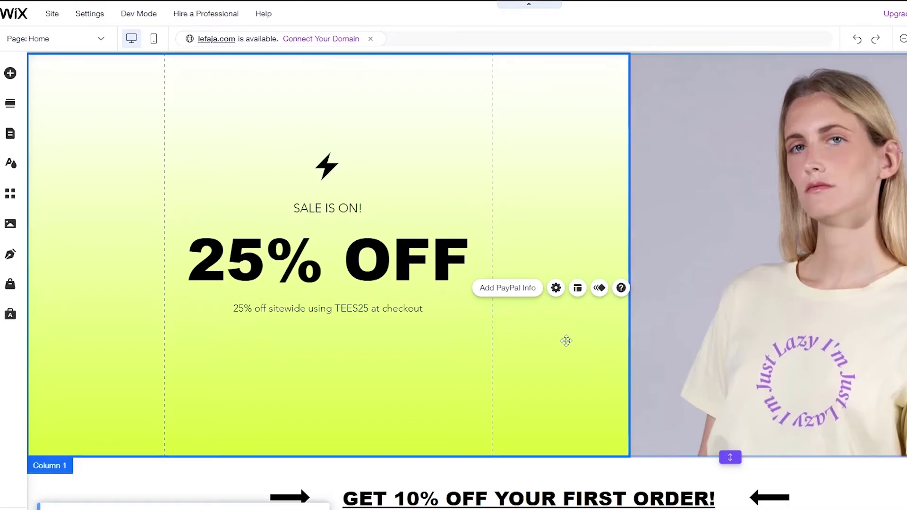
scroll(567, 341, "down", 5)
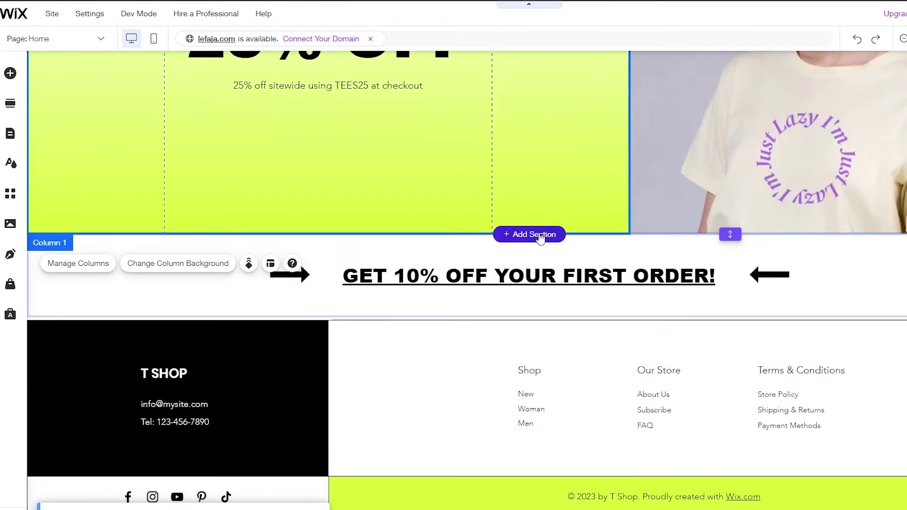
- Insert an empty new section between the 25% OFF sale section and the 10%-off banner
left_click(540, 247)
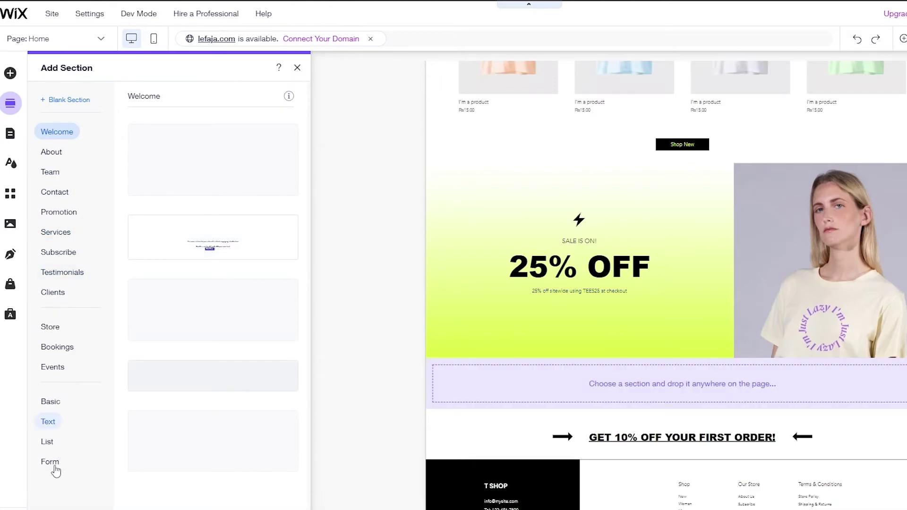
left_click(55, 331)
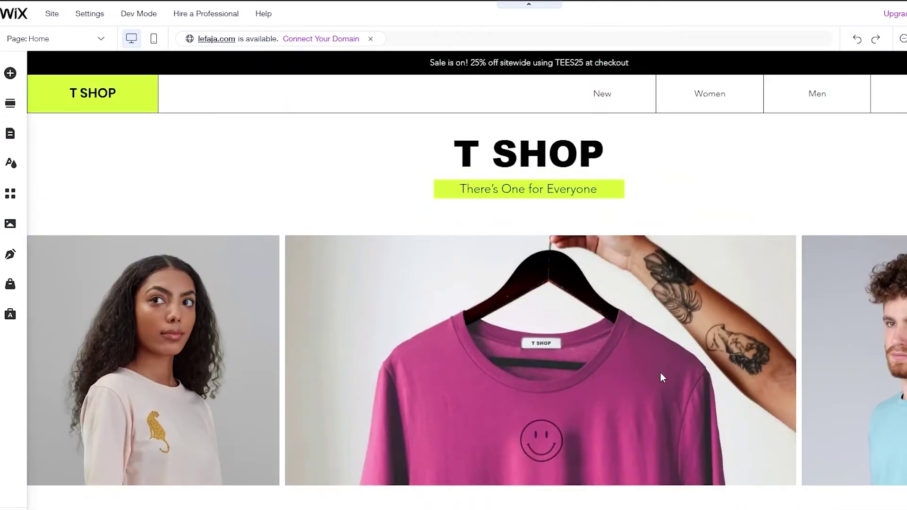
scroll(660, 375, "down", 10)
scroll(664, 378, "down", 10)
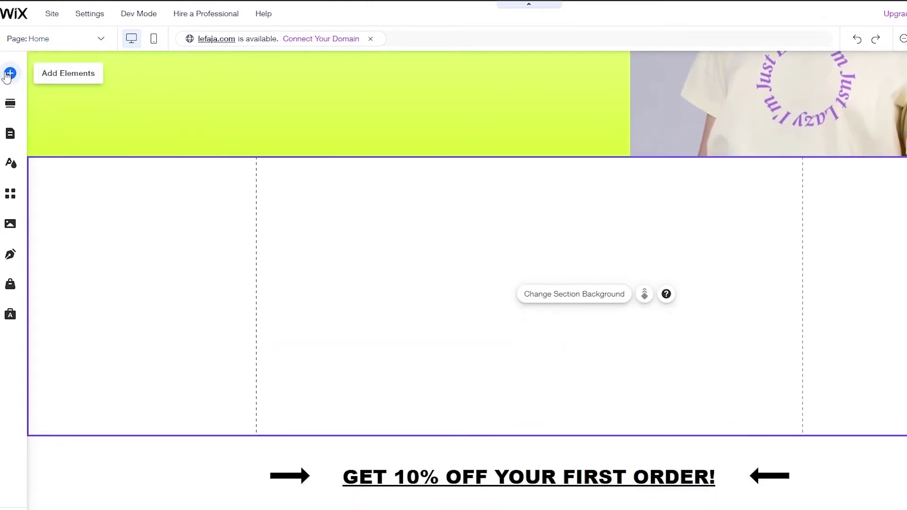
- Drag a PayPal Buy Now button into the middle of the new section and nudge it slightly higher
left_click(10, 73)
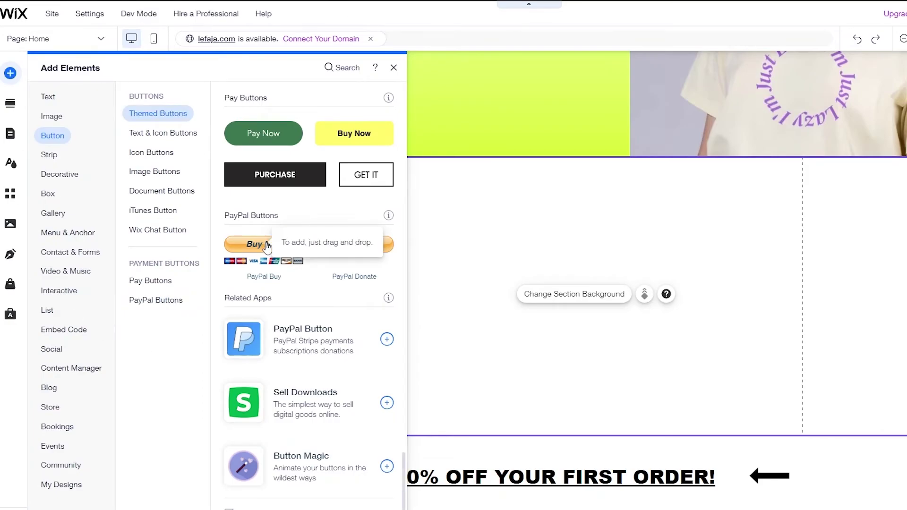
left_click_drag(268, 247, 525, 315)
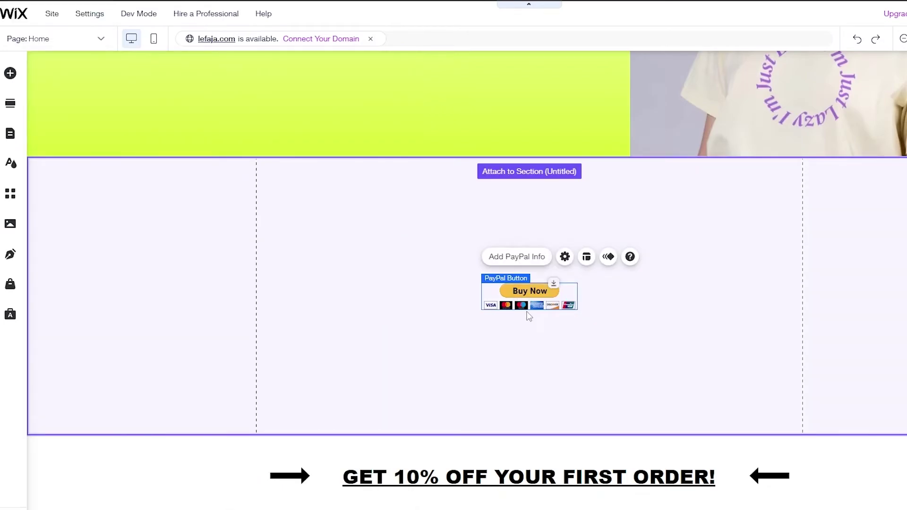
key("ctrl+plus")
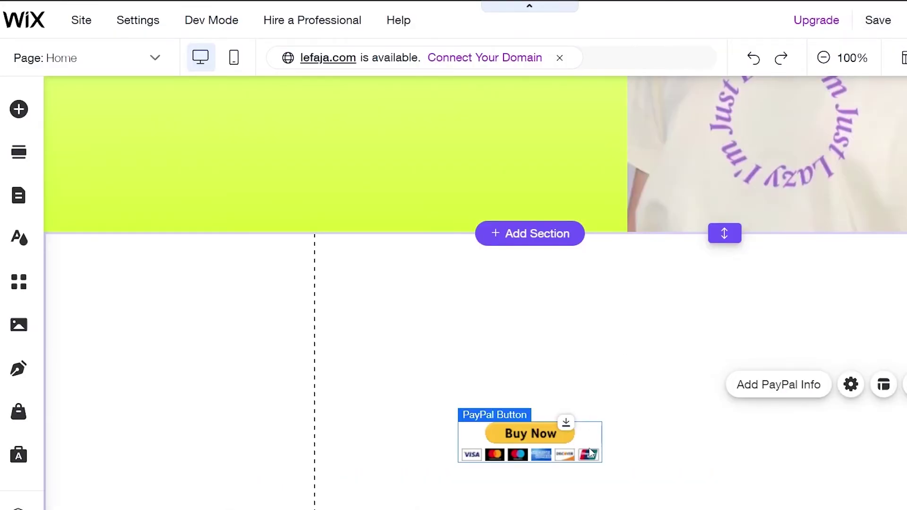
key("ctrl+plus")
scroll(581, 378, "down", 4)
key("ctrl+minus")
key("ctrl+minus")
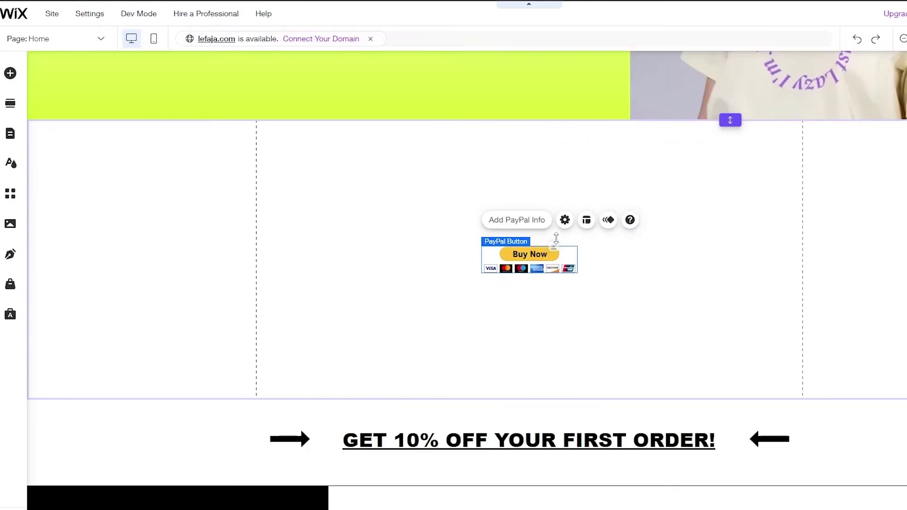
left_click_drag(558, 259, 558, 238)
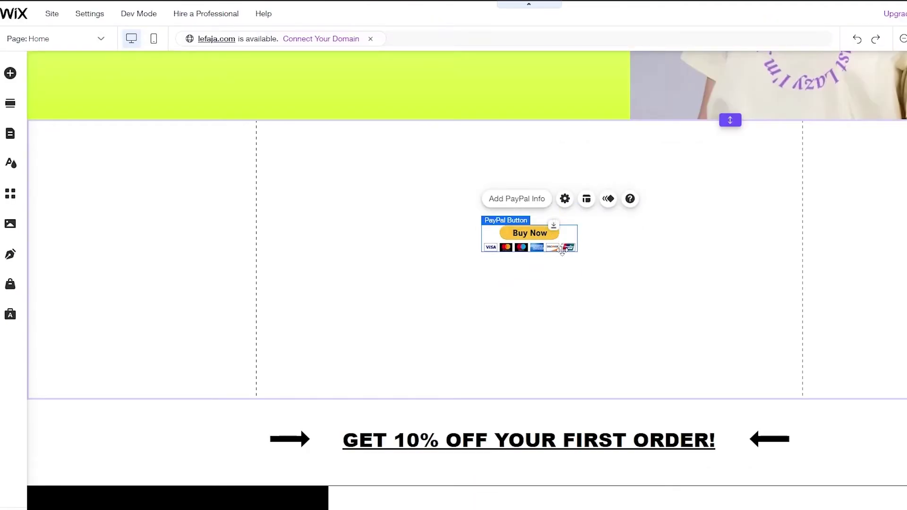
- Review the PayPal button's settings, alternative layouts and entrance animations without applying any
left_click(565, 200)
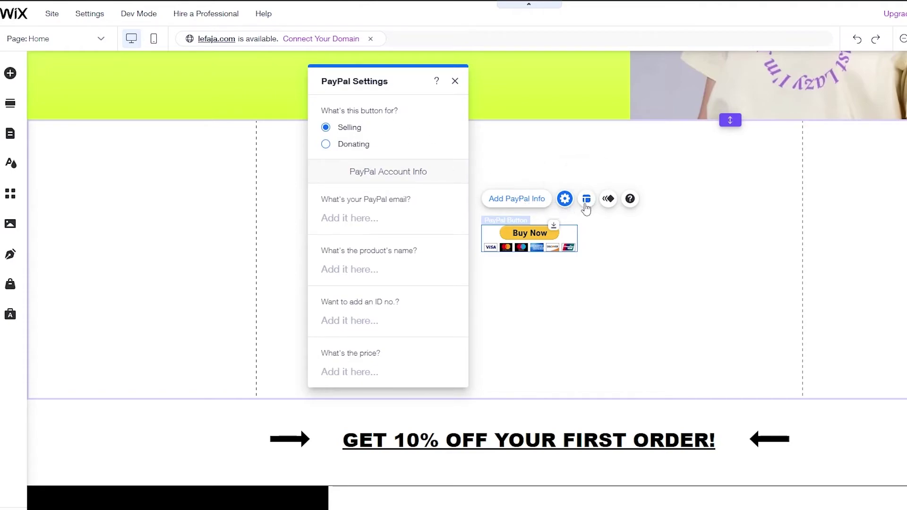
left_click(588, 199)
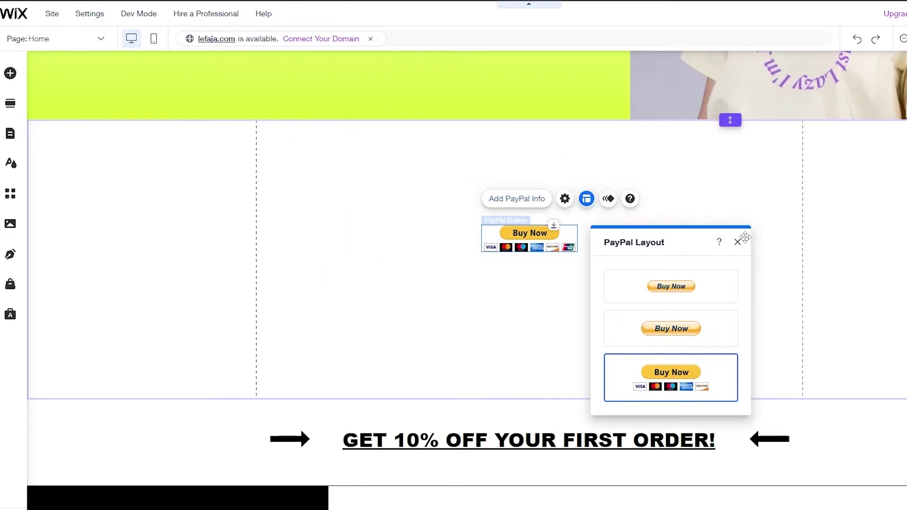
key("Escape")
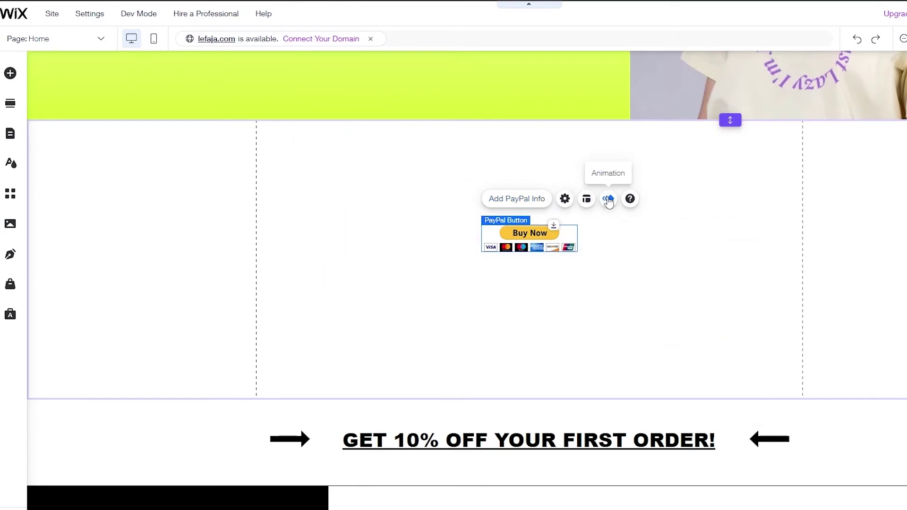
left_click(609, 199)
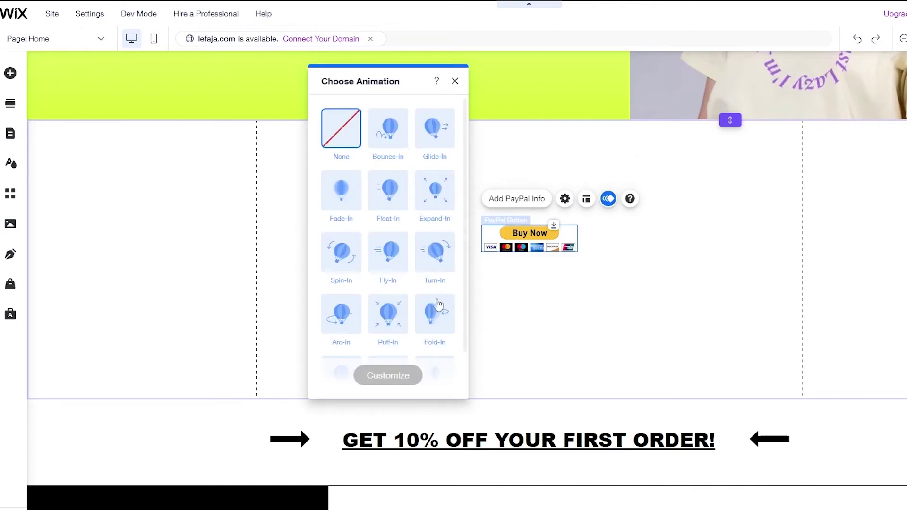
left_click(456, 81)
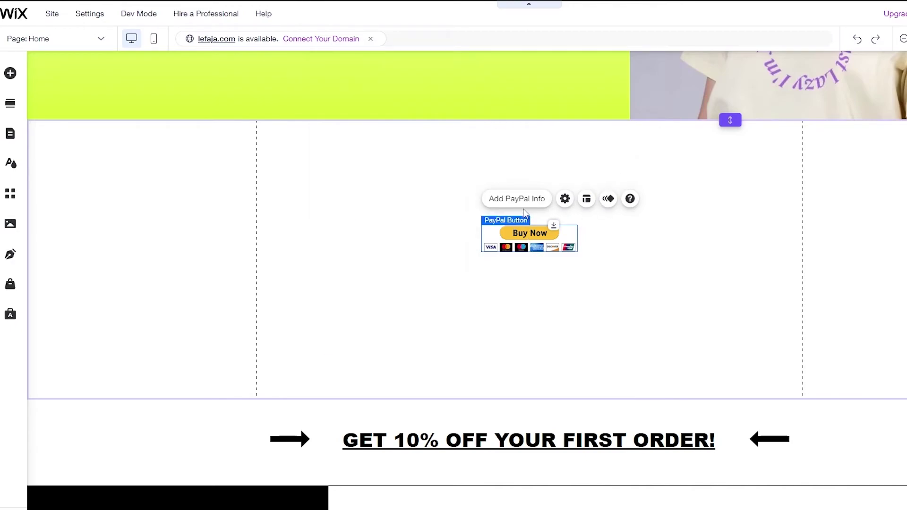
- Recheck the PayPal payment settings, close them unchanged, and move the button about 67 px lower
left_click(523, 205)
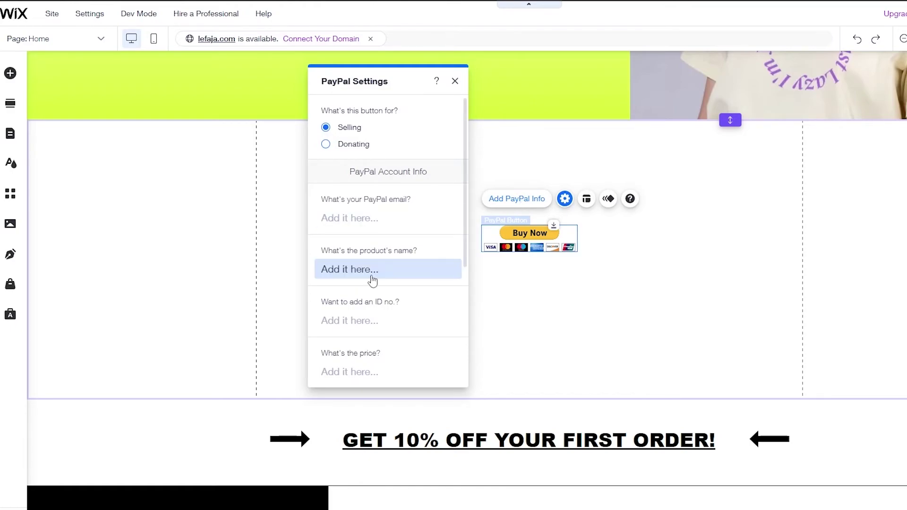
scroll(375, 282, "down", 5)
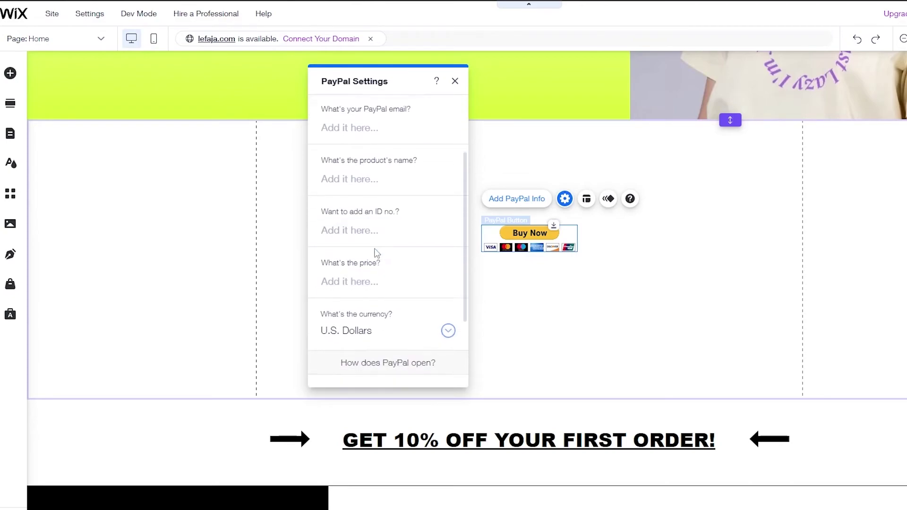
scroll(380, 284, "down", 2)
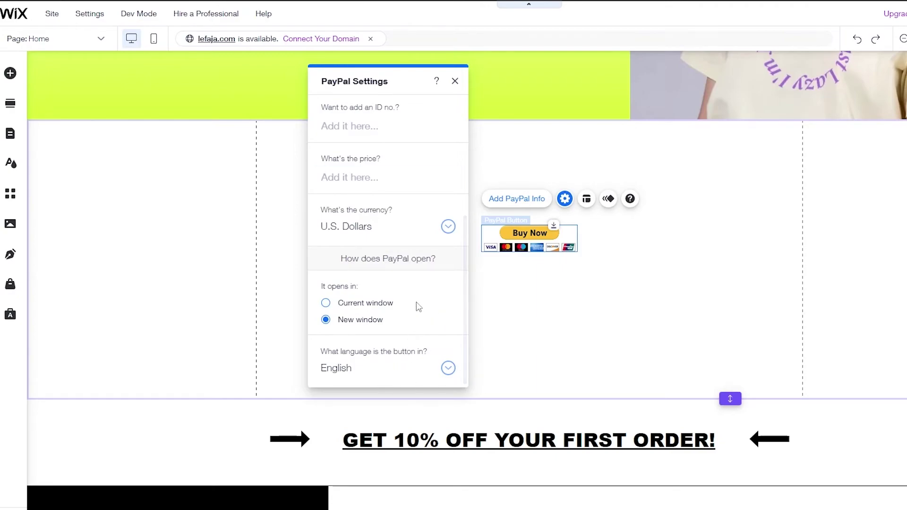
scroll(421, 303, "up", 7)
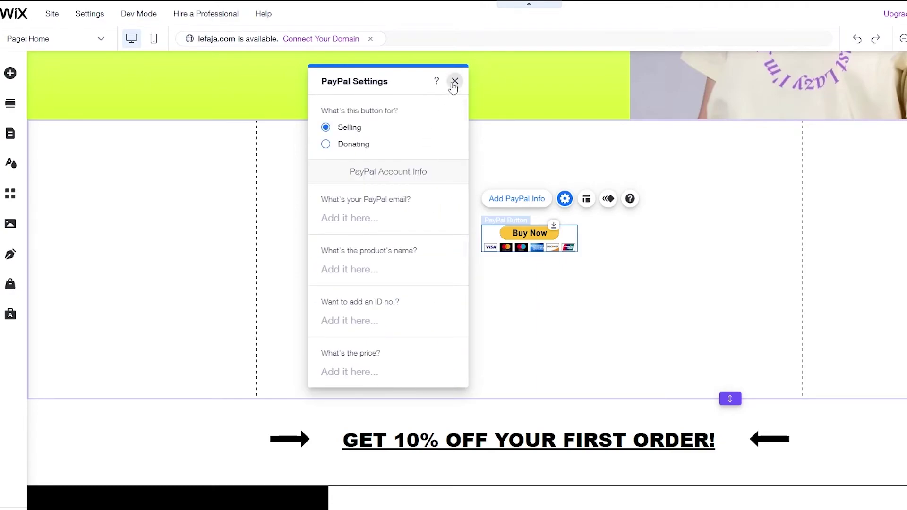
left_click(455, 81)
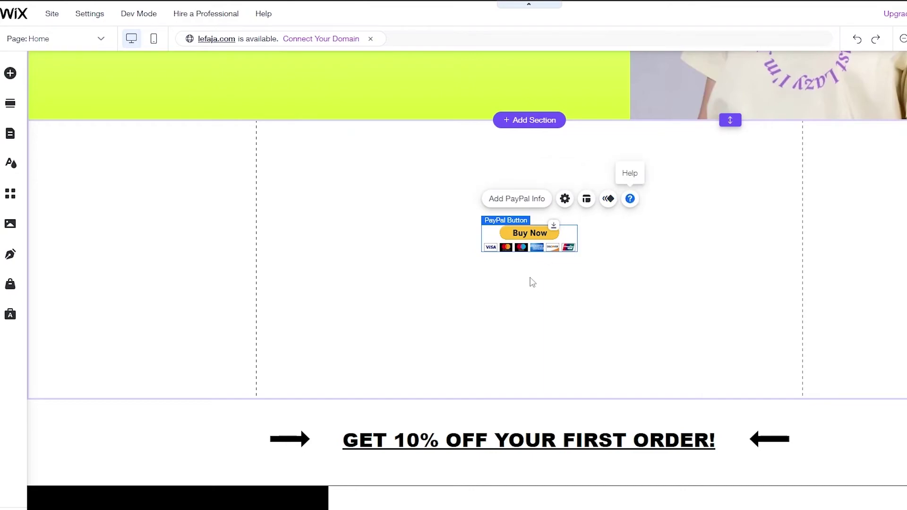
mouse_move(577, 251)
left_mouse_down()
mouse_move(587, 276)
mouse_move(571, 279)
mouse_move(576, 258)
left_mouse_up()
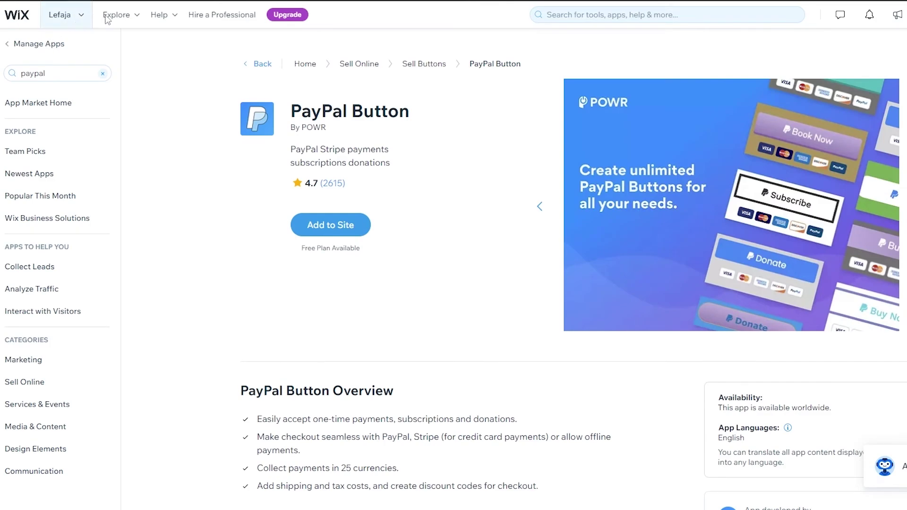
- Switch to the Lefaja site's dashboard from the Sites Last Opened list
left_click(62, 17)
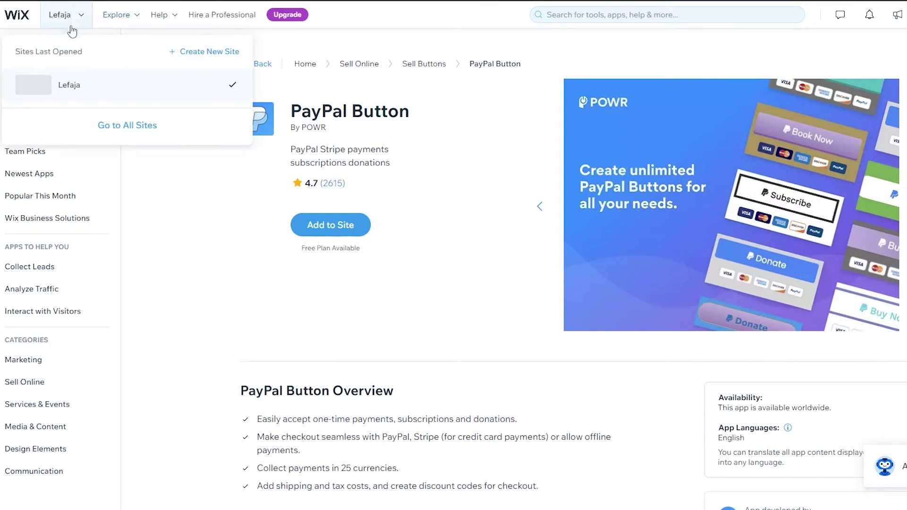
left_click(81, 89)
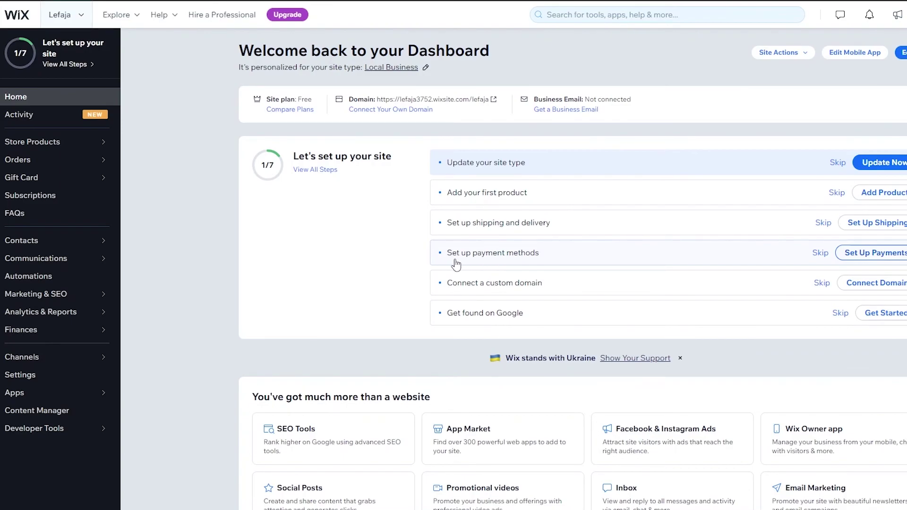
- Open the Accept Payments page from the dashboard checklist's Set up payment methods item
left_click(867, 255)
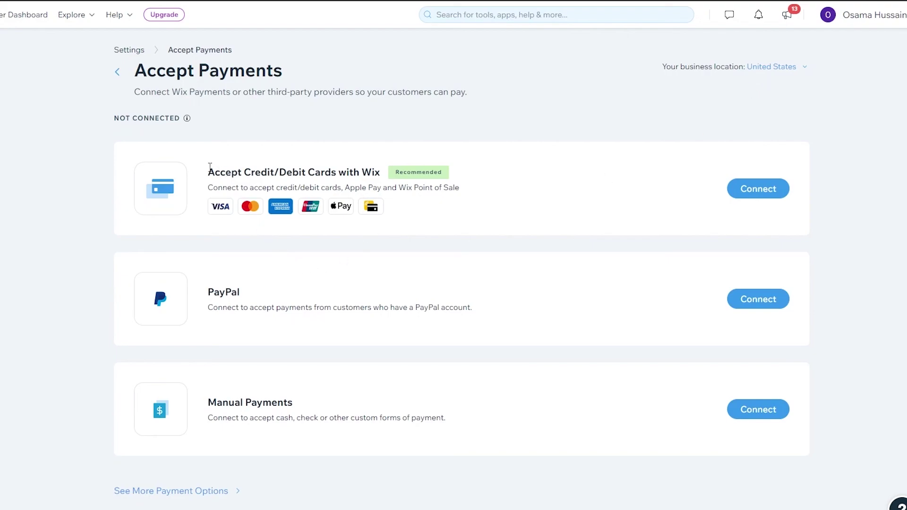
- Note the Credit/Debit Cards with Wix option, then connect the PayPal provider
left_click_drag(210, 167, 395, 156)
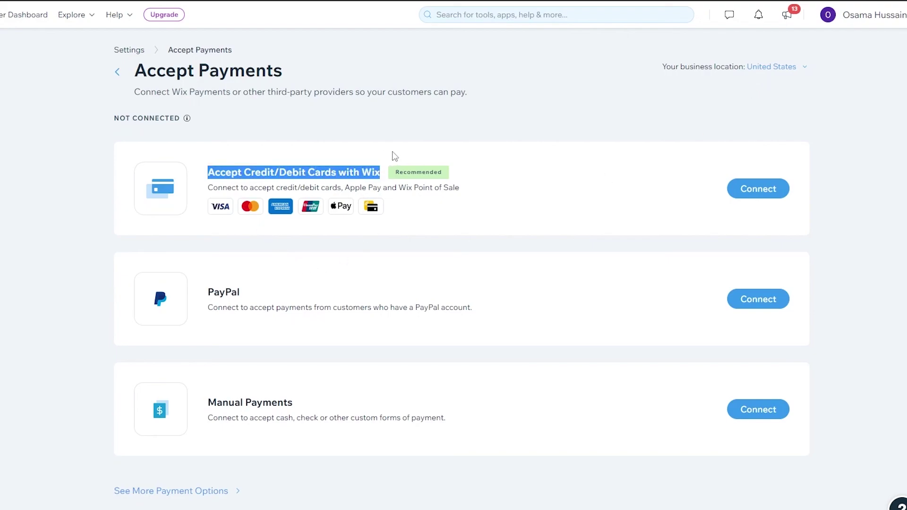
left_click(524, 172)
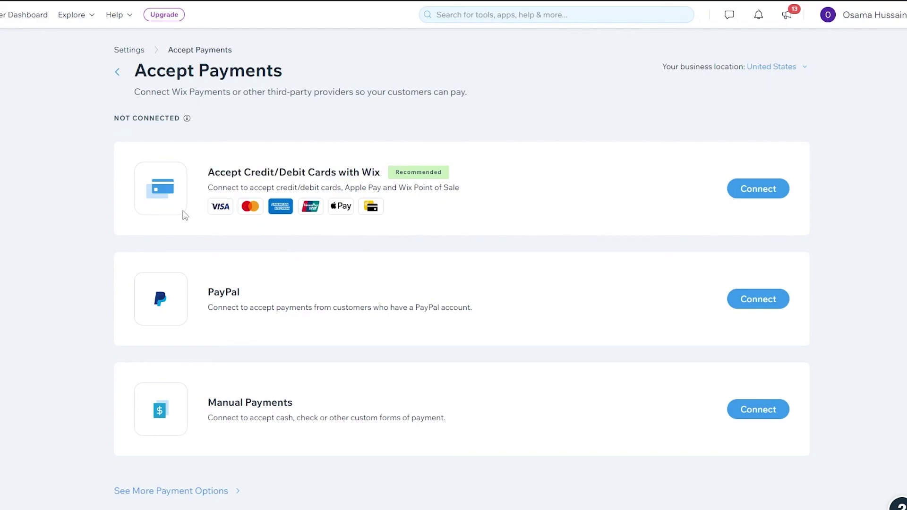
left_click(753, 300)
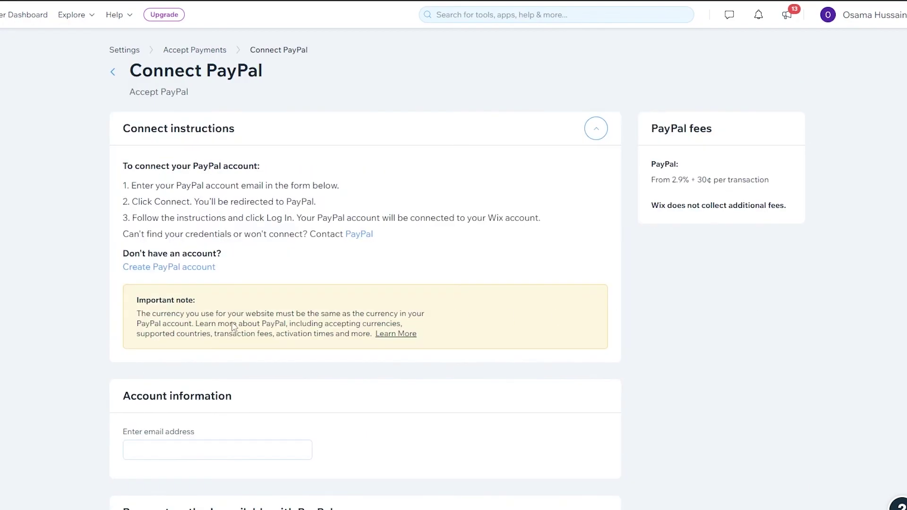
- Review the Connect PayPal instructions, the 2.9% + 30¢ fees and the email field
scroll(224, 319, "down", 3)
scroll(288, 330, "up", 3)
left_click_drag(134, 184, 350, 178)
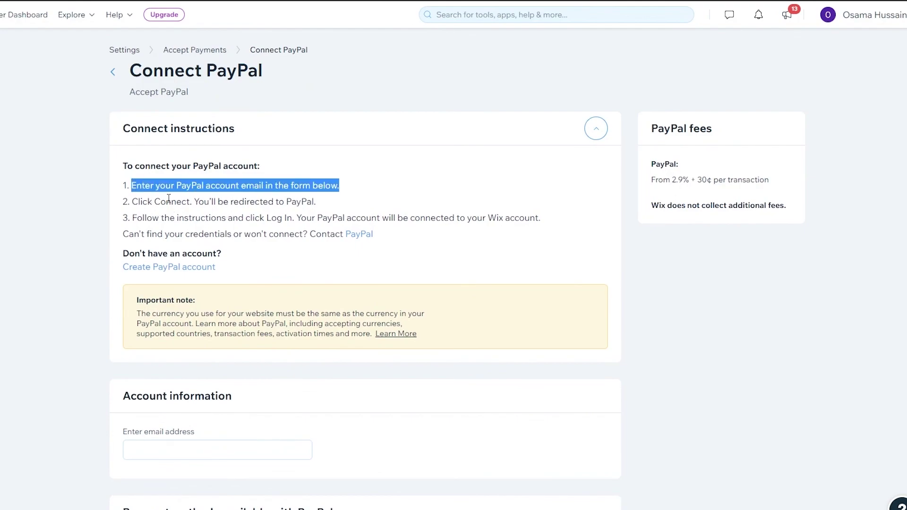
left_click_drag(130, 201, 332, 200)
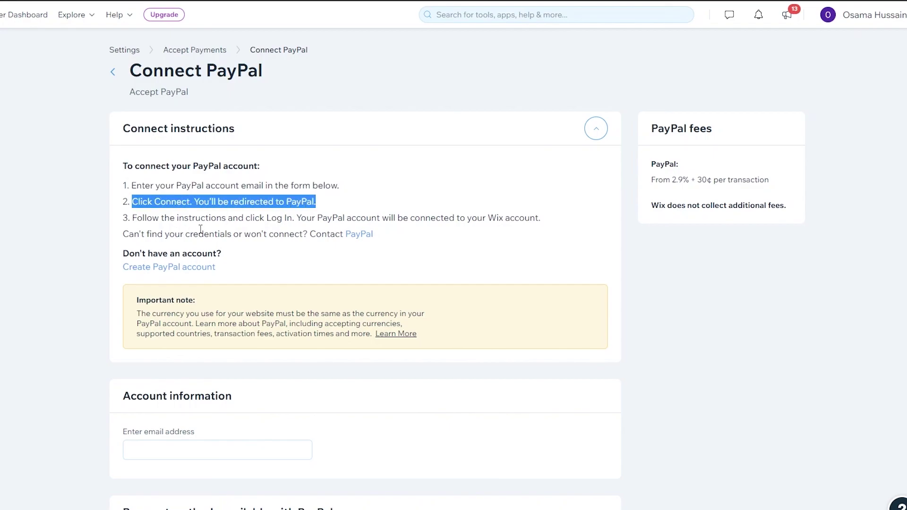
scroll(201, 229, "down", 2)
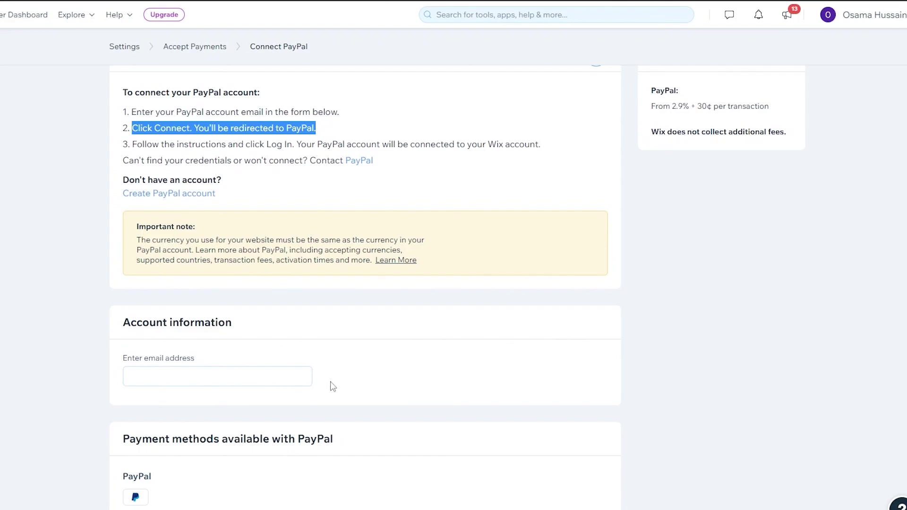
scroll(533, 411, "down", 2)
scroll(535, 411, "up", 4)
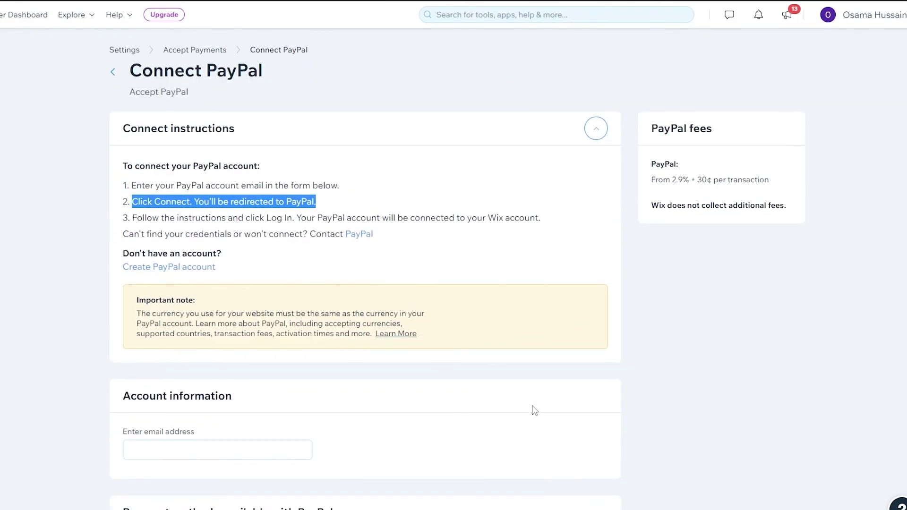